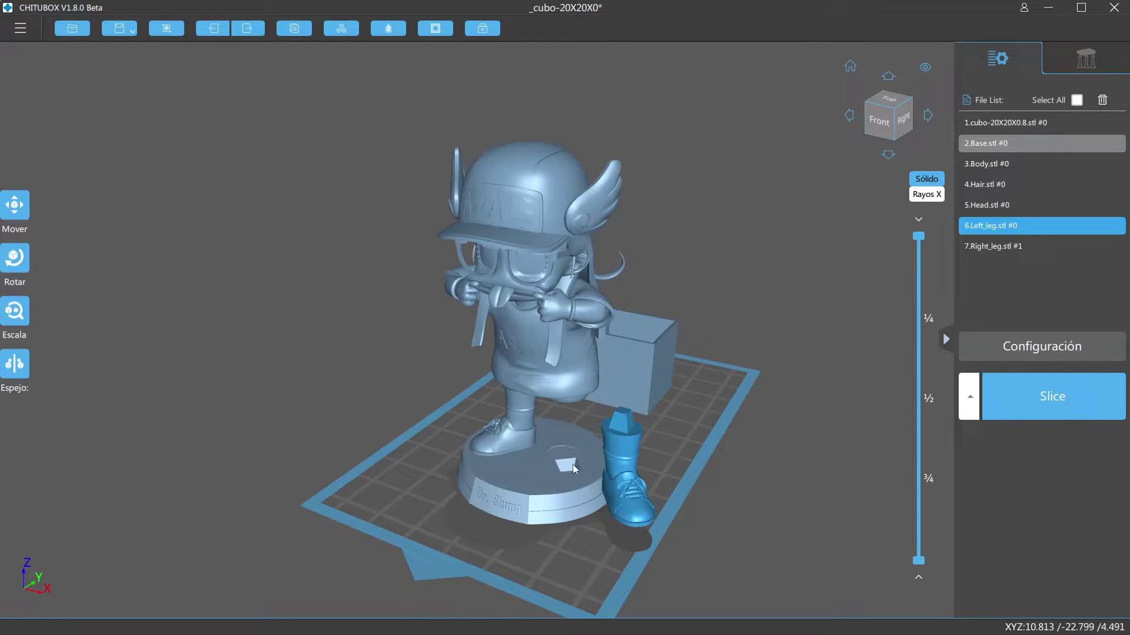
# Examine the pegs of the detached left leg and return the leg to its place between the body and base
pyautogui.moveTo(577, 462); pyautogui.dragTo(679, 388)
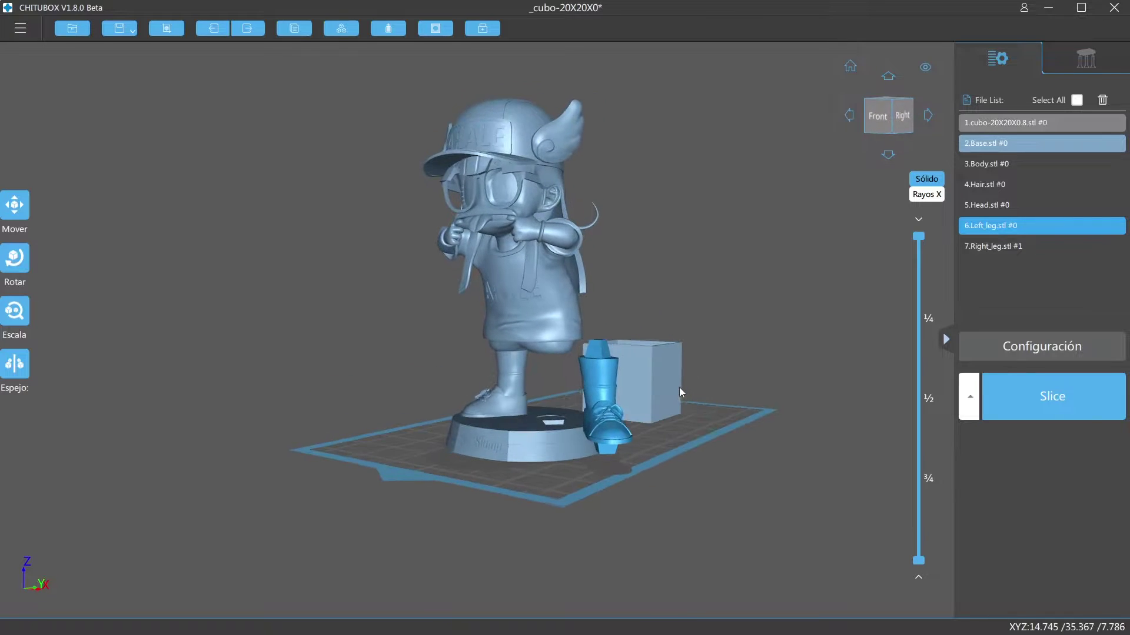
pyautogui.moveTo(787, 424); pyautogui.dragTo(789, 433)
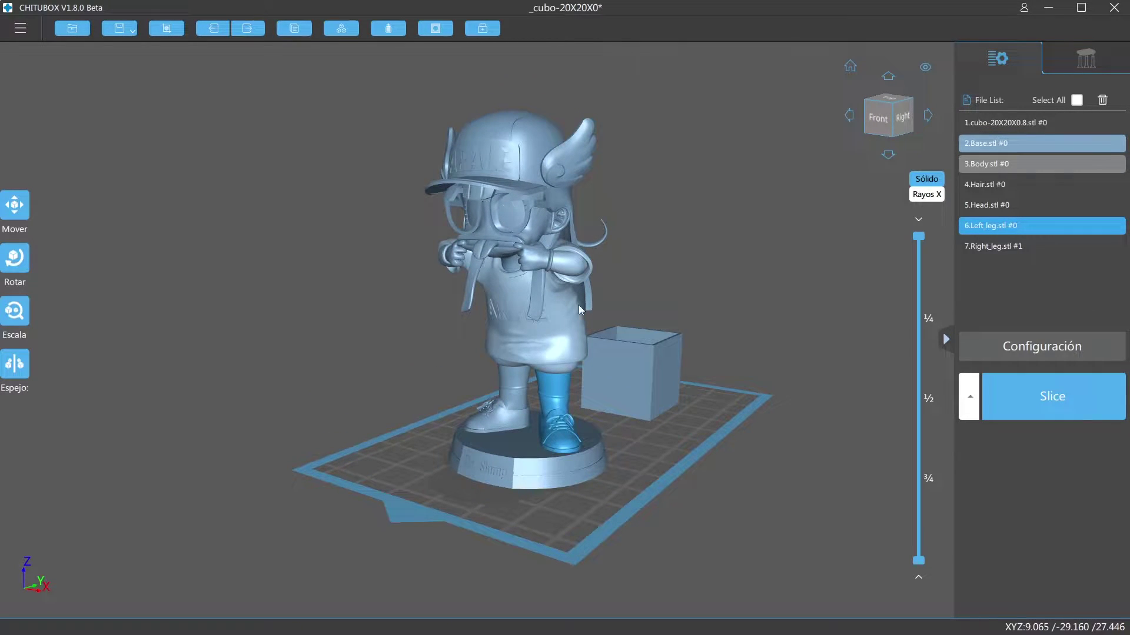
# Pull the head part out of the figure to expose the cavity behind the face, and undo the move
pyautogui.moveTo(498, 191); pyautogui.dragTo(592, 294)
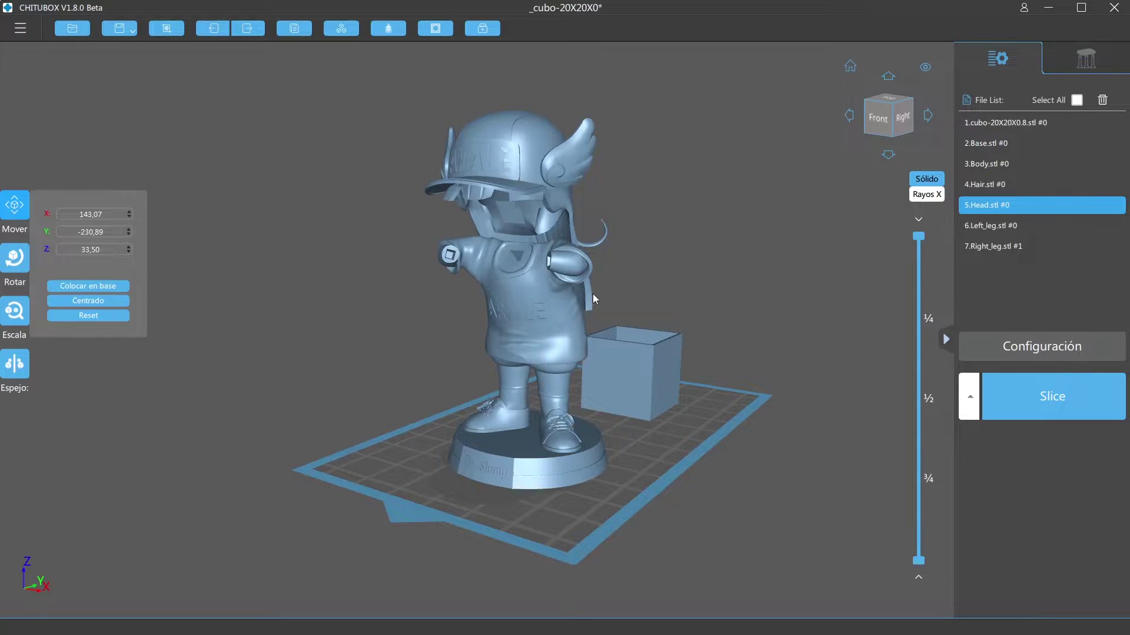
pyautogui.moveTo(530, 274); pyautogui.dragTo(616, 260, button='right')
pyautogui.hotkey('ctrl', 'z')
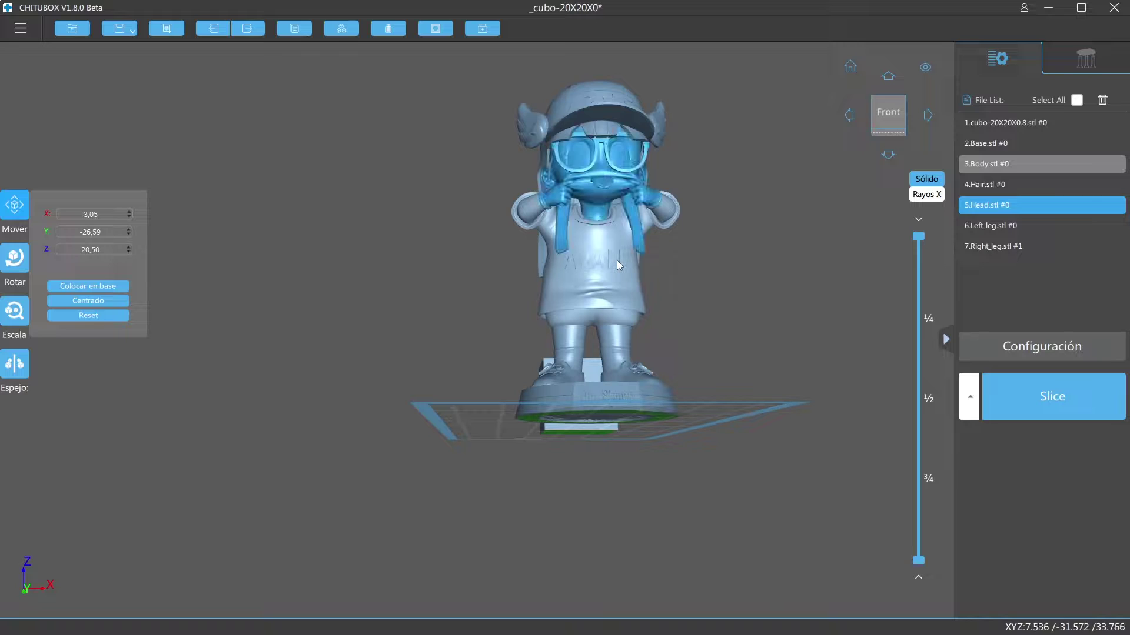
# Move the head beside the figure, examine its connecting joint from several angles, and put it back in place
pyautogui.moveTo(595, 183); pyautogui.dragTo(701, 216)
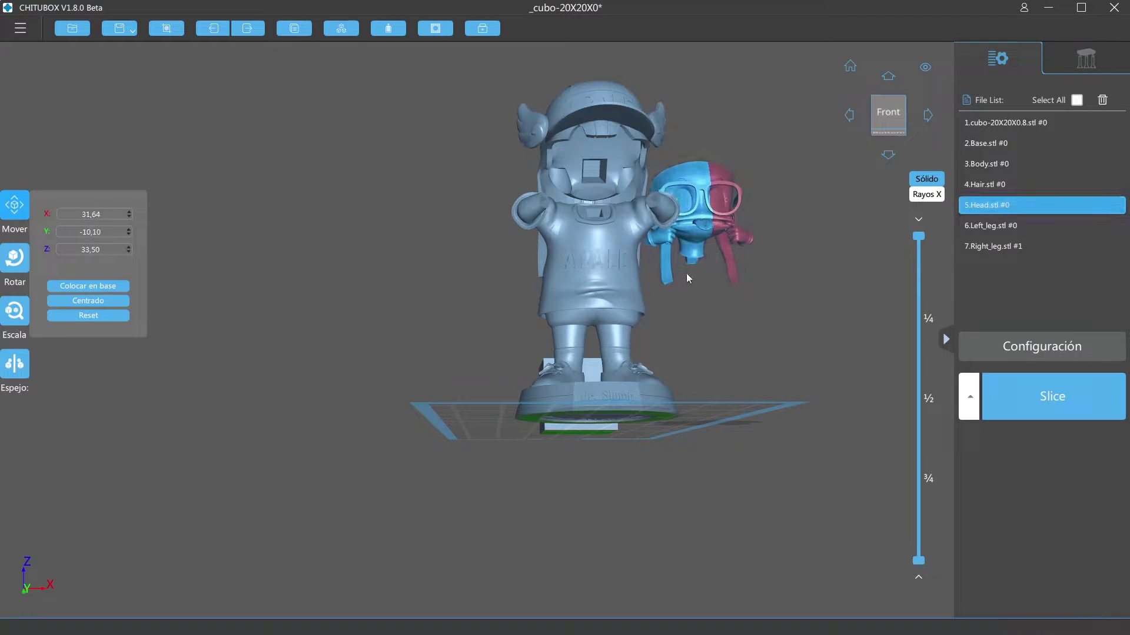
pyautogui.moveTo(686, 272); pyautogui.dragTo(469, 248, button='right')
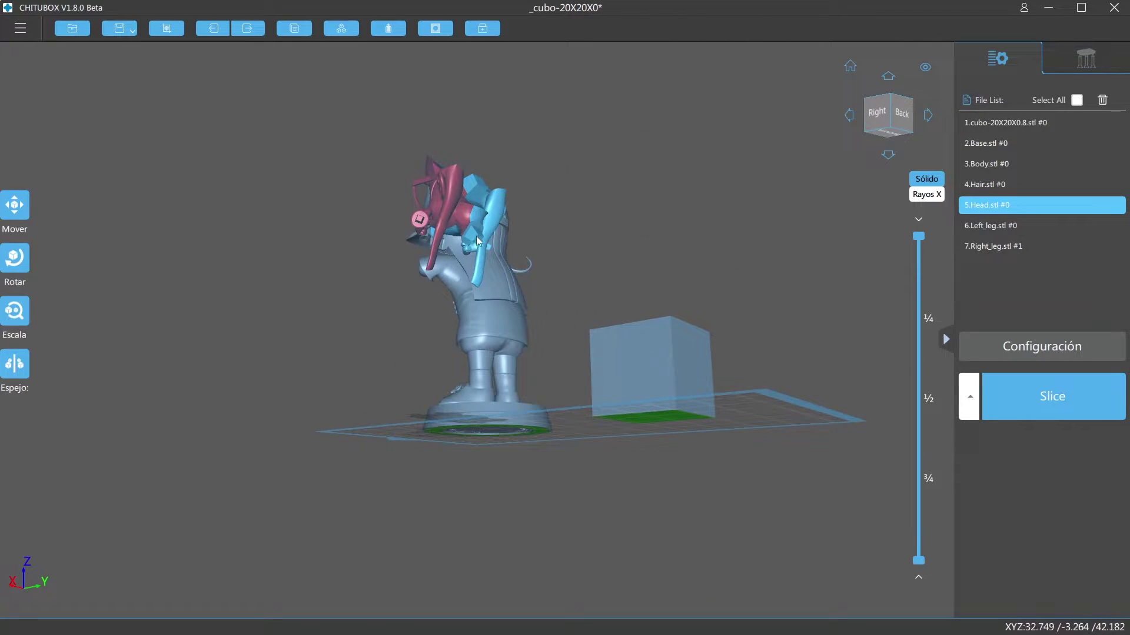
pyautogui.scroll(5, 476, 236)
pyautogui.moveTo(592, 280); pyautogui.dragTo(659, 313, button='right')
pyautogui.scroll(-2, 660, 309)
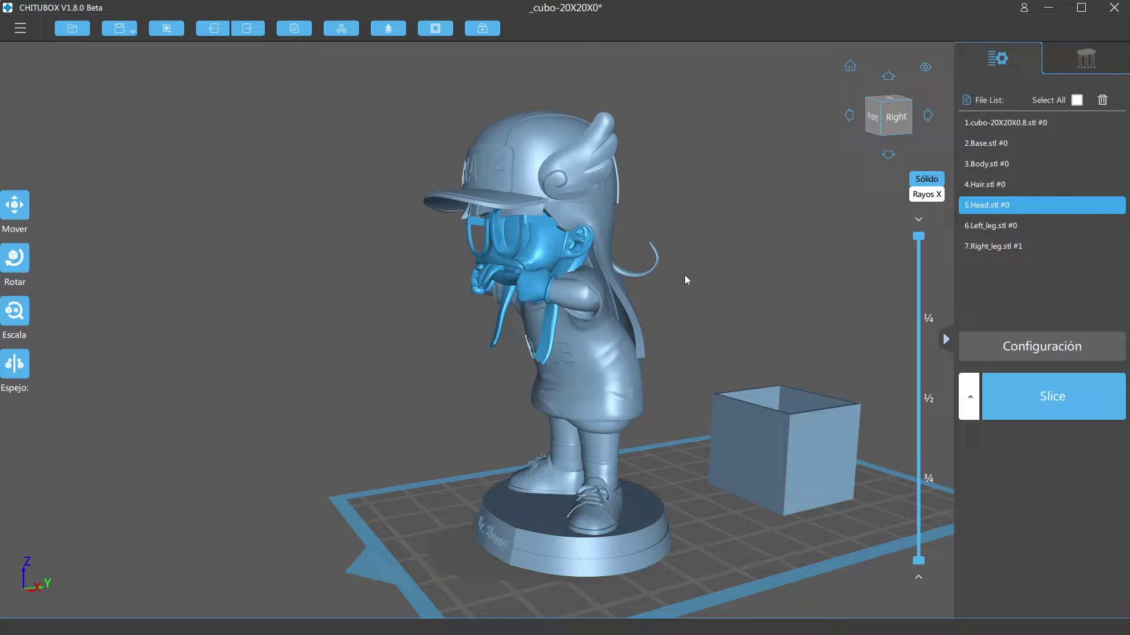
# Select the body part of the figure
pyautogui.moveTo(685, 276); pyautogui.dragTo(686, 282)
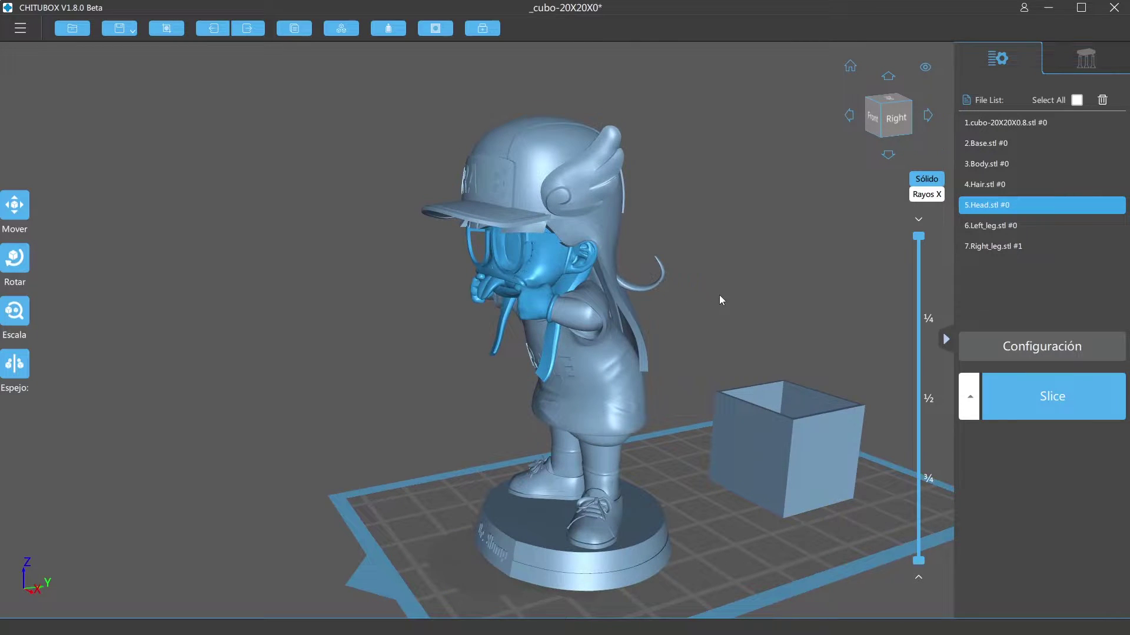
pyautogui.moveTo(718, 325); pyautogui.dragTo(687, 336)
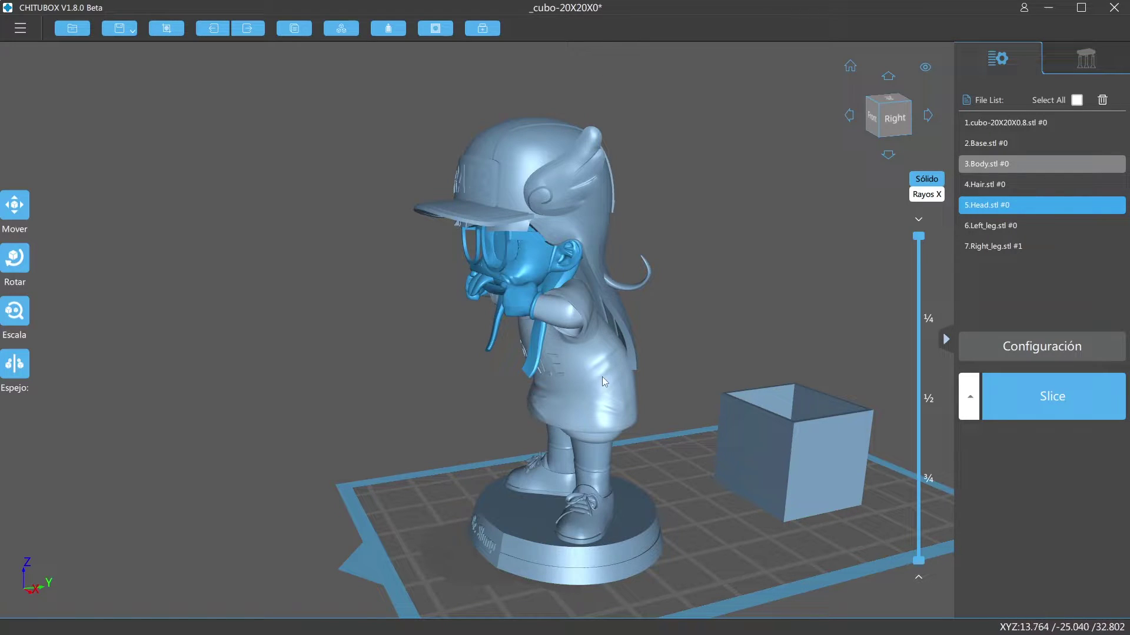
pyautogui.moveTo(600, 380); pyautogui.dragTo(606, 377, button='right')
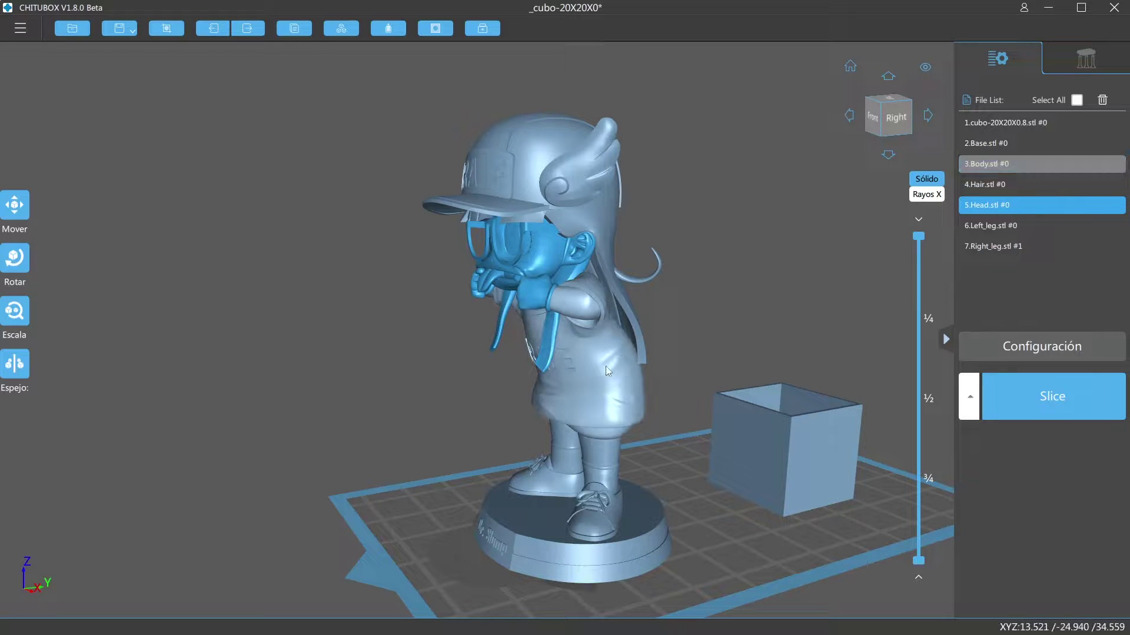
pyautogui.click(606, 368)
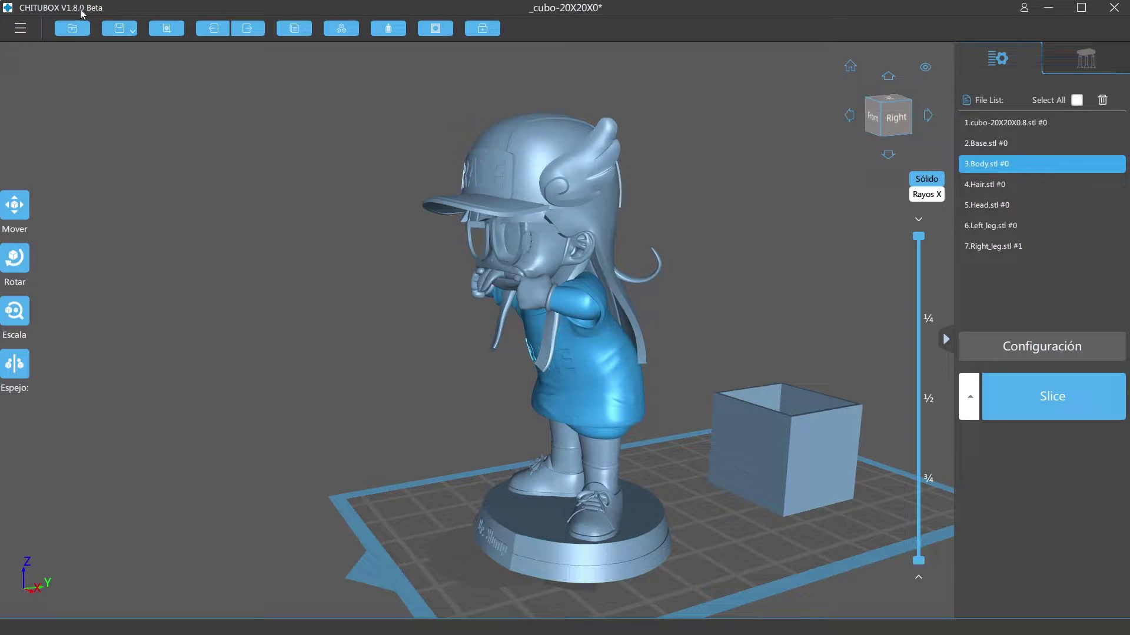
# Open the slicing configuration and compare the print settings with the advanced settings of the ELEGOO MARS ABS profile
pyautogui.click(1042, 347)
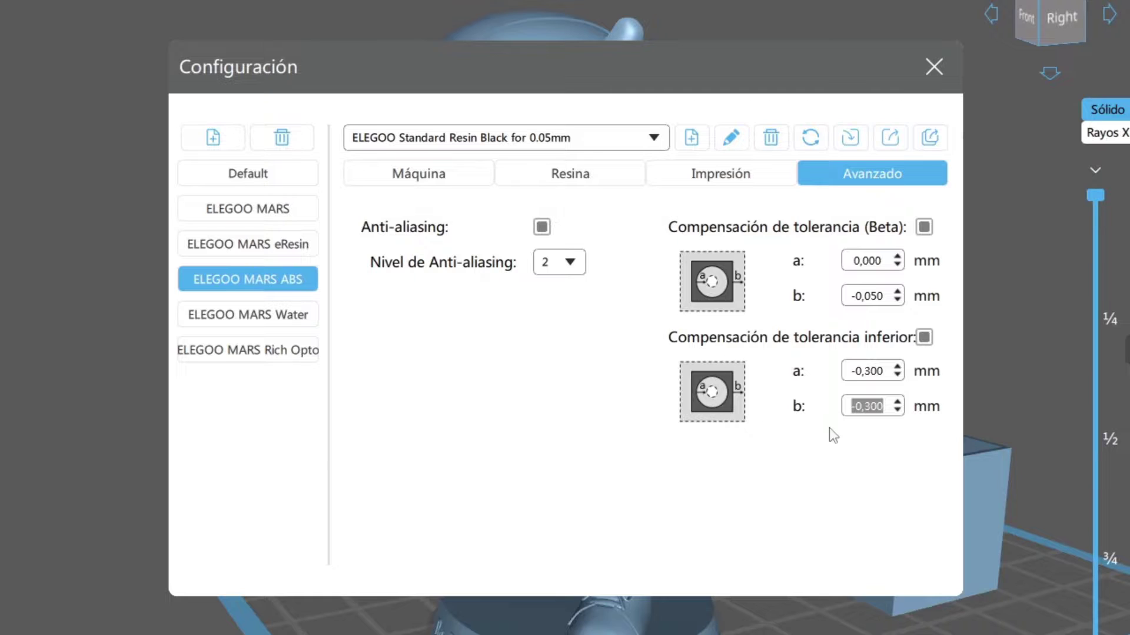
pyautogui.click(703, 178)
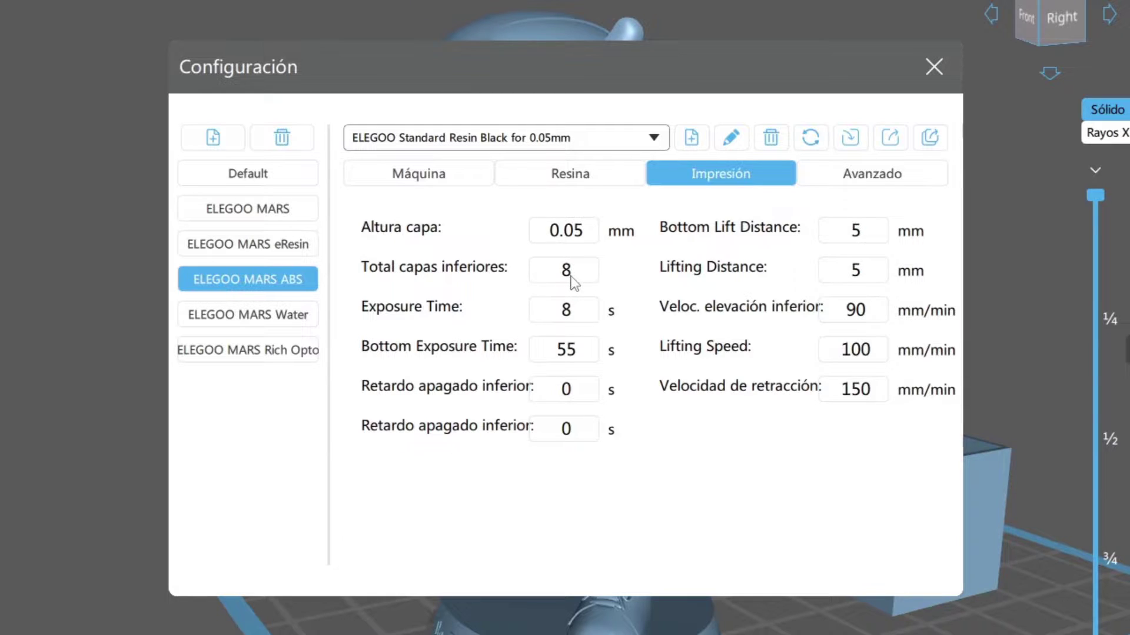
pyautogui.click(864, 178)
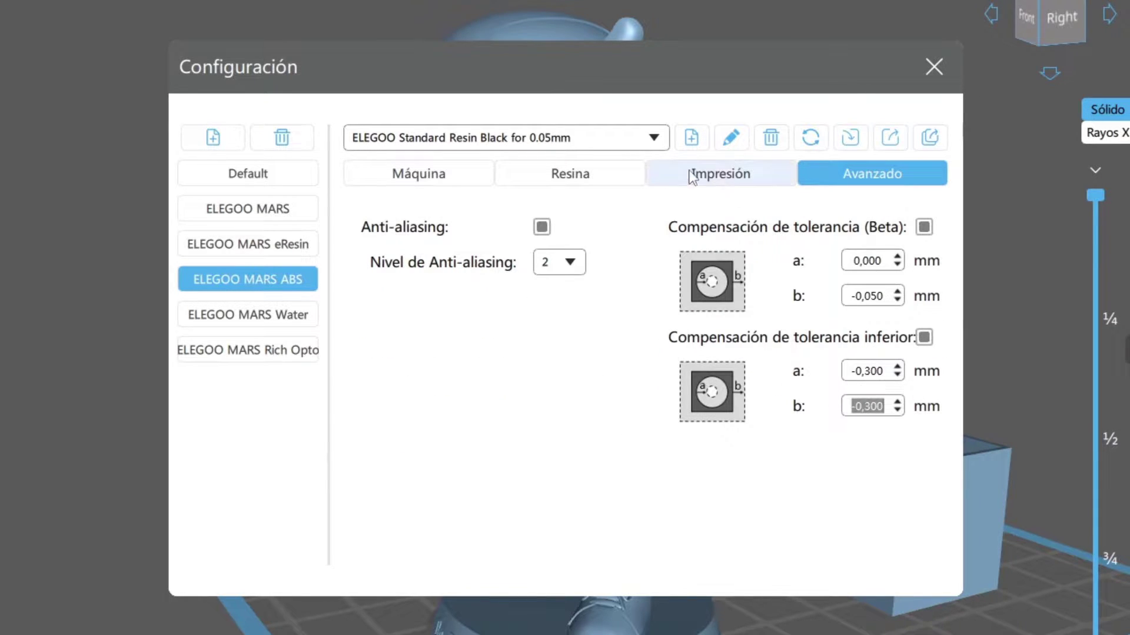
pyautogui.click(728, 182)
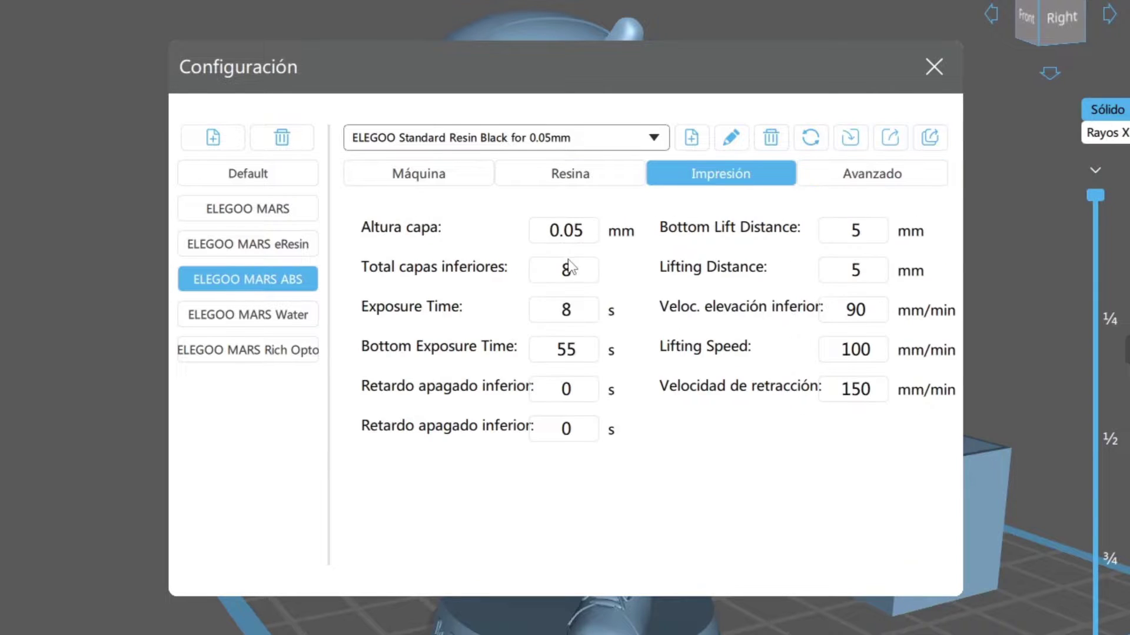
pyautogui.moveTo(573, 277)
pyautogui.click(870, 182)
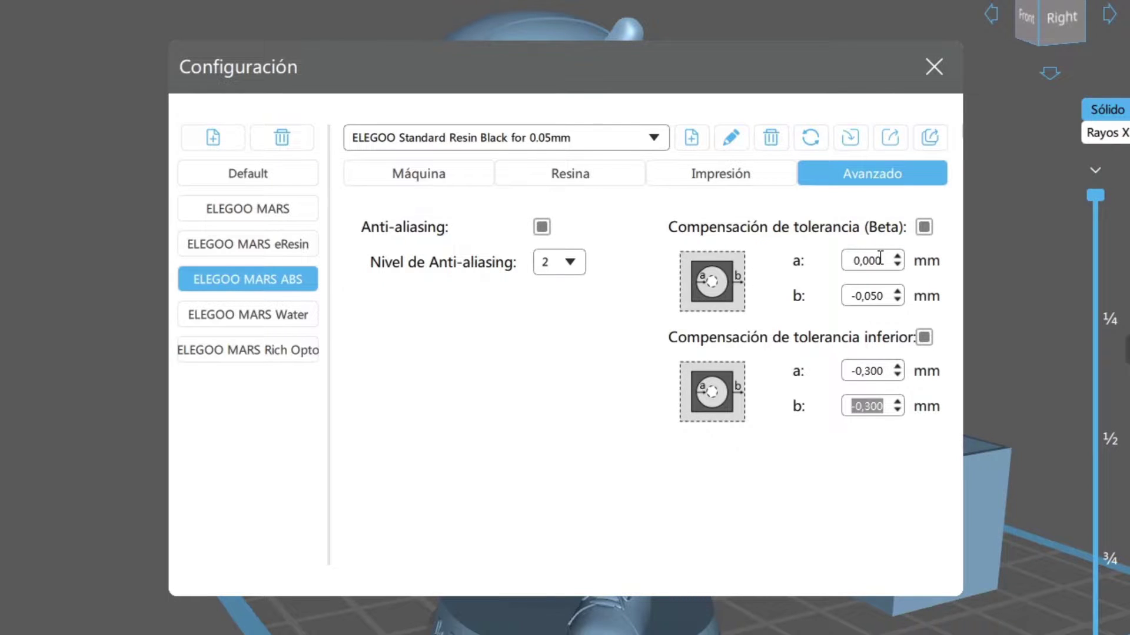
# Review the a and b values of the general and bottom-layer tolerance compensation, and close the configuration
pyautogui.moveTo(881, 257)
pyautogui.click(880, 262)
pyautogui.click(884, 295)
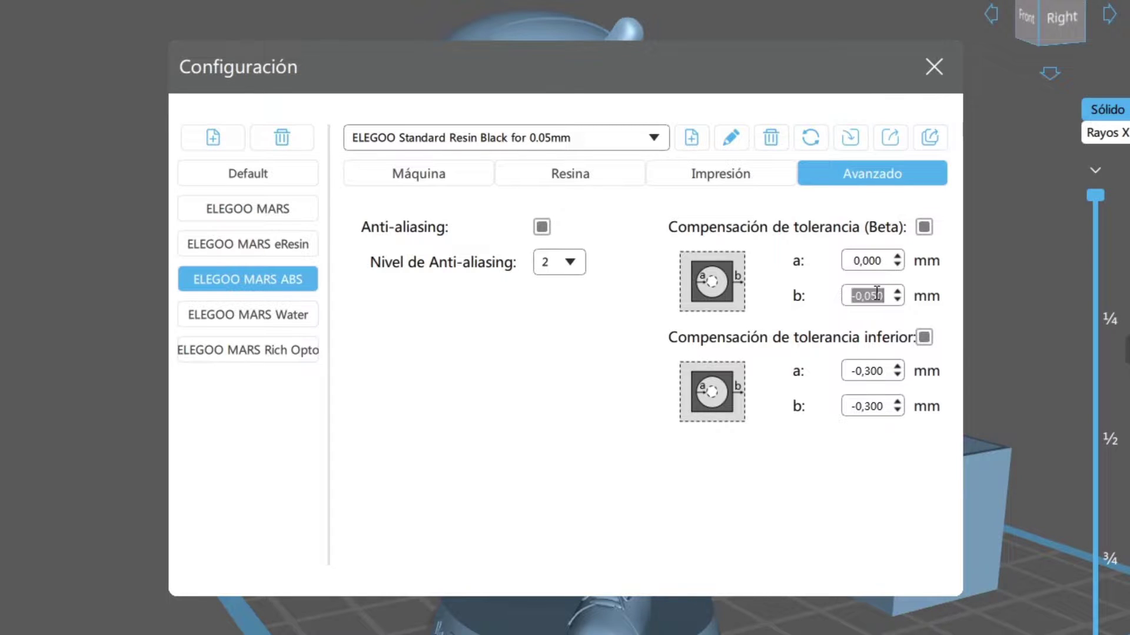
pyautogui.click(883, 371)
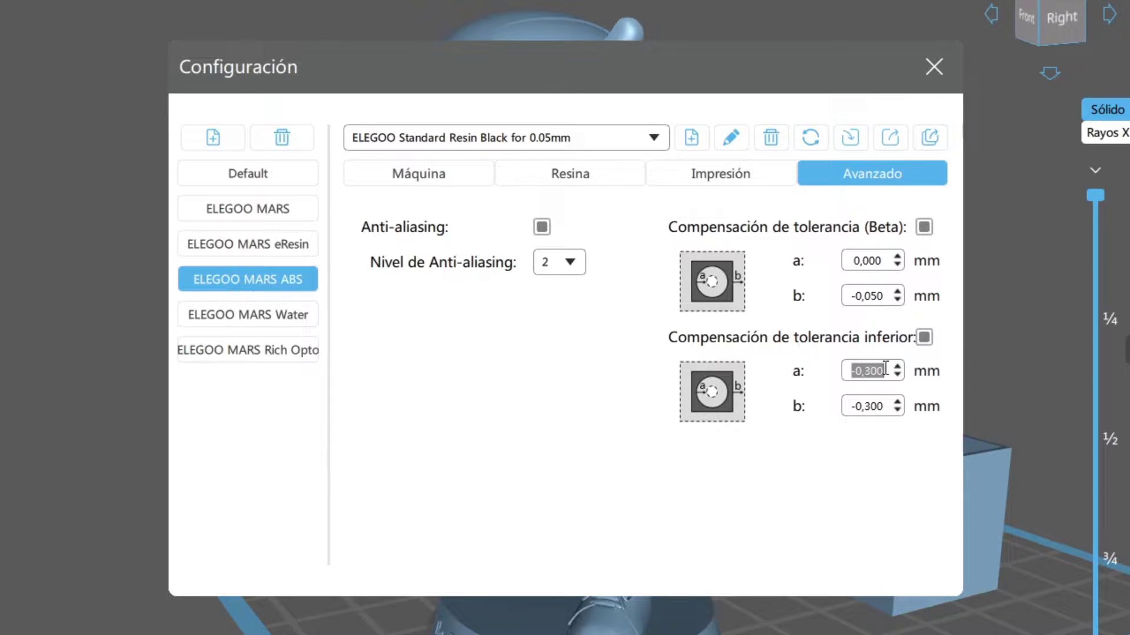
pyautogui.click(888, 409)
pyautogui.click(887, 262)
pyautogui.moveTo(876, 253)
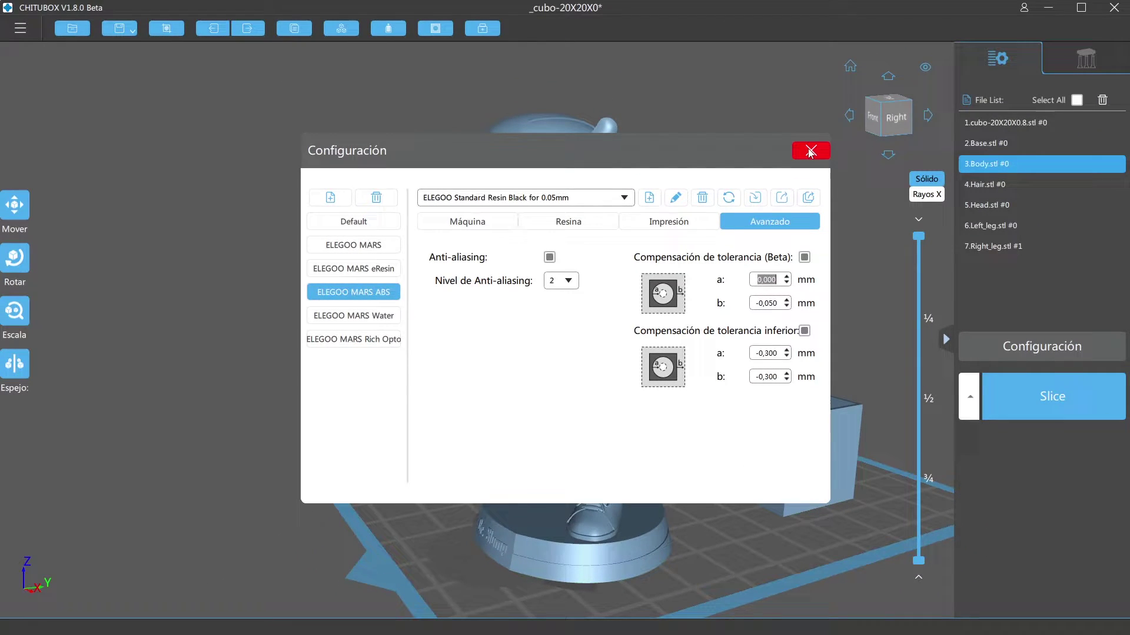
pyautogui.click(809, 152)
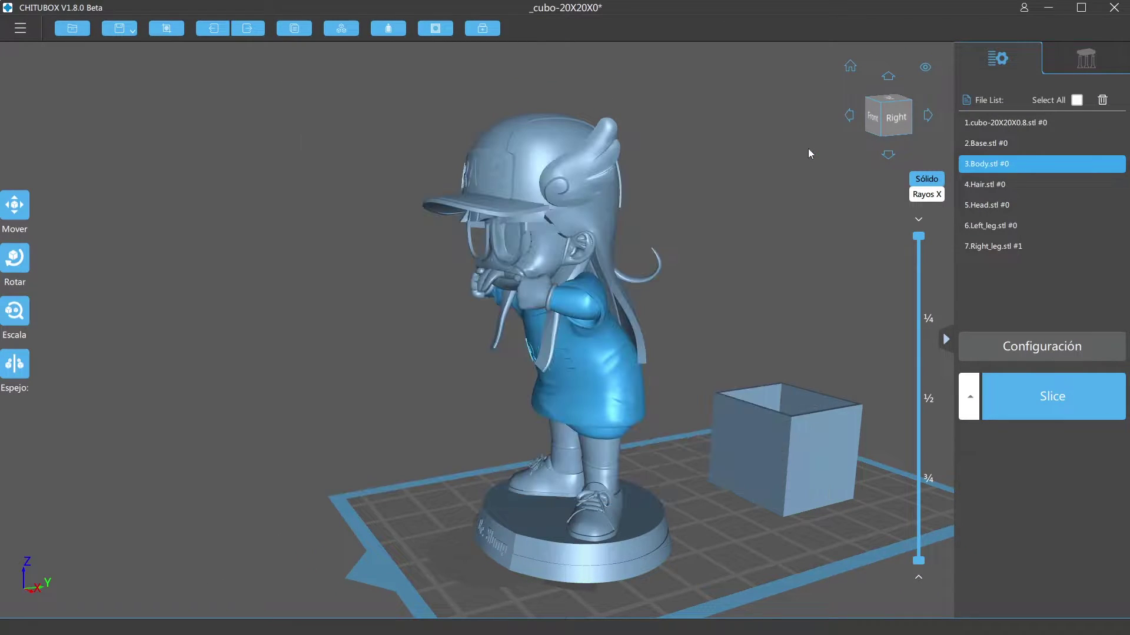
# Select the hollow cube and view its underside
pyautogui.moveTo(799, 412); pyautogui.dragTo(760, 426)
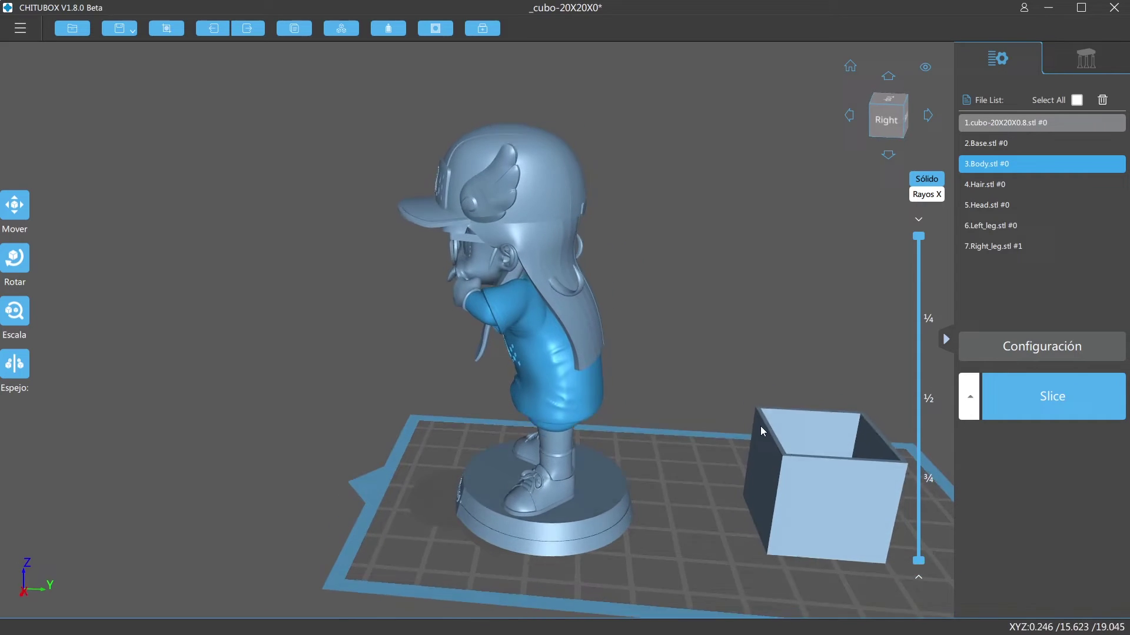
pyautogui.click(848, 478)
pyautogui.moveTo(783, 376); pyautogui.dragTo(729, 370)
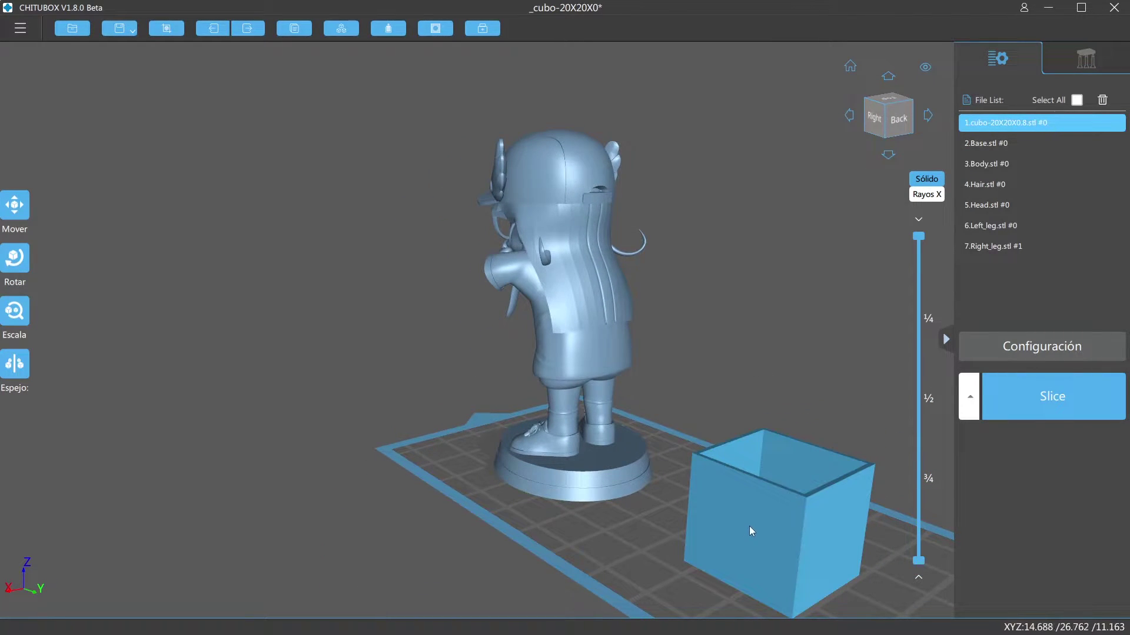
pyautogui.moveTo(789, 524); pyautogui.dragTo(835, 382)
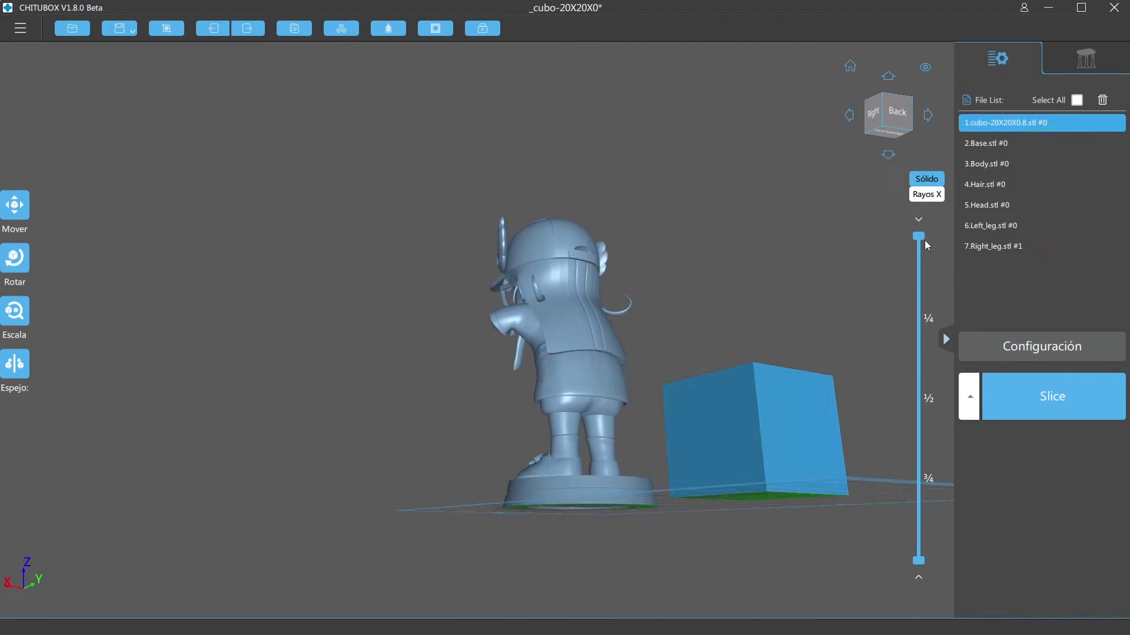
# Lower the layer preview to layer 8 and examine the bottom layers of the cube
pyautogui.moveTo(918, 236); pyautogui.dragTo(922, 563)
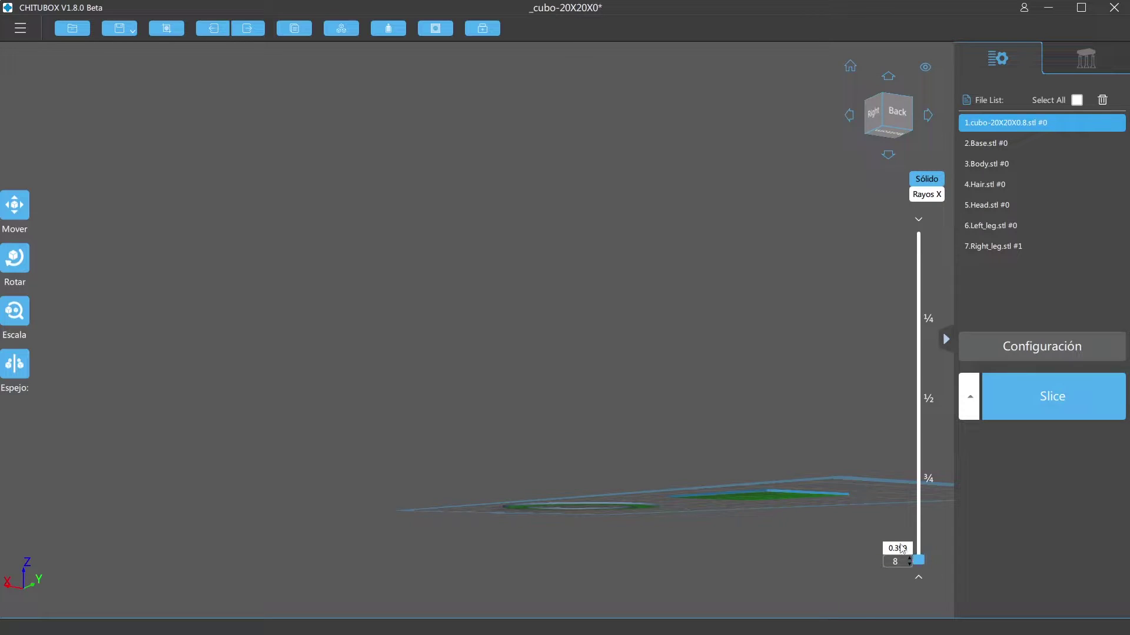
pyautogui.scroll(2, 857, 481)
pyautogui.scroll(3, 796, 489)
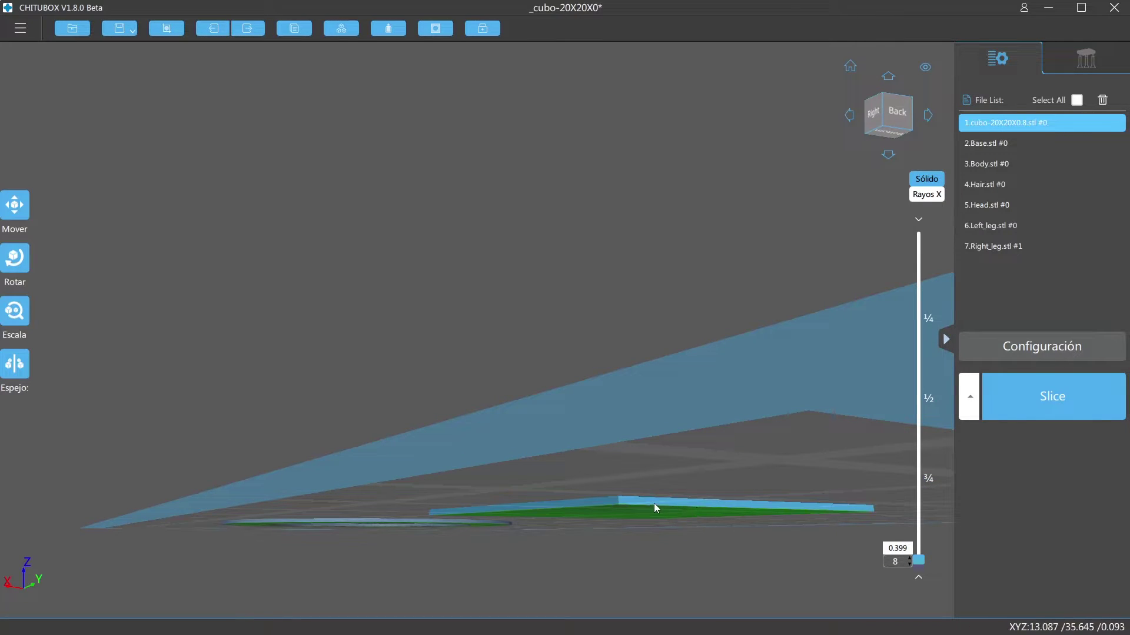
pyautogui.moveTo(658, 505); pyautogui.dragTo(658, 516)
pyautogui.scroll(-1, 658, 516)
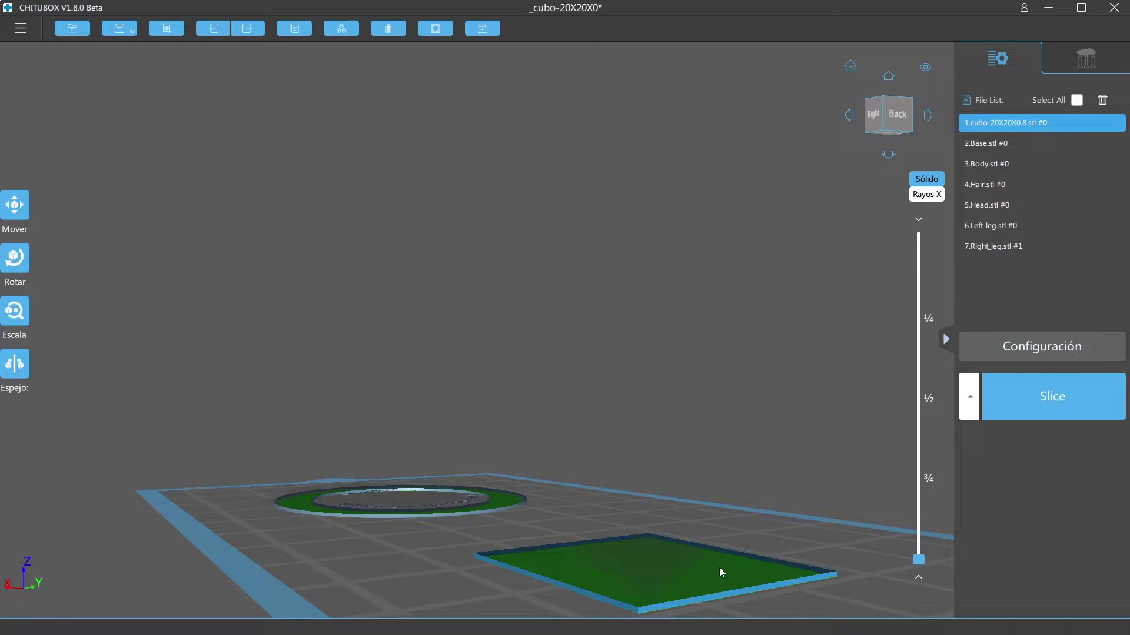
# Check the bottom-layer tolerance compensation in the configuration, close it, and restore the layer preview to full height
pyautogui.click(1018, 346)
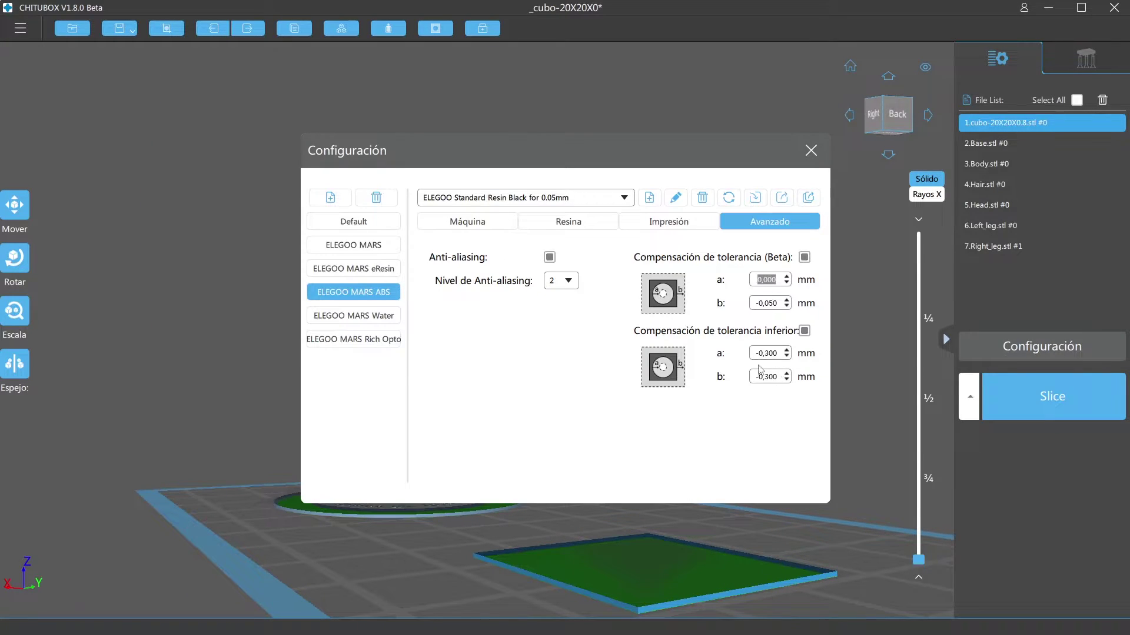
pyautogui.click(811, 151)
pyautogui.scroll(-2, 729, 397)
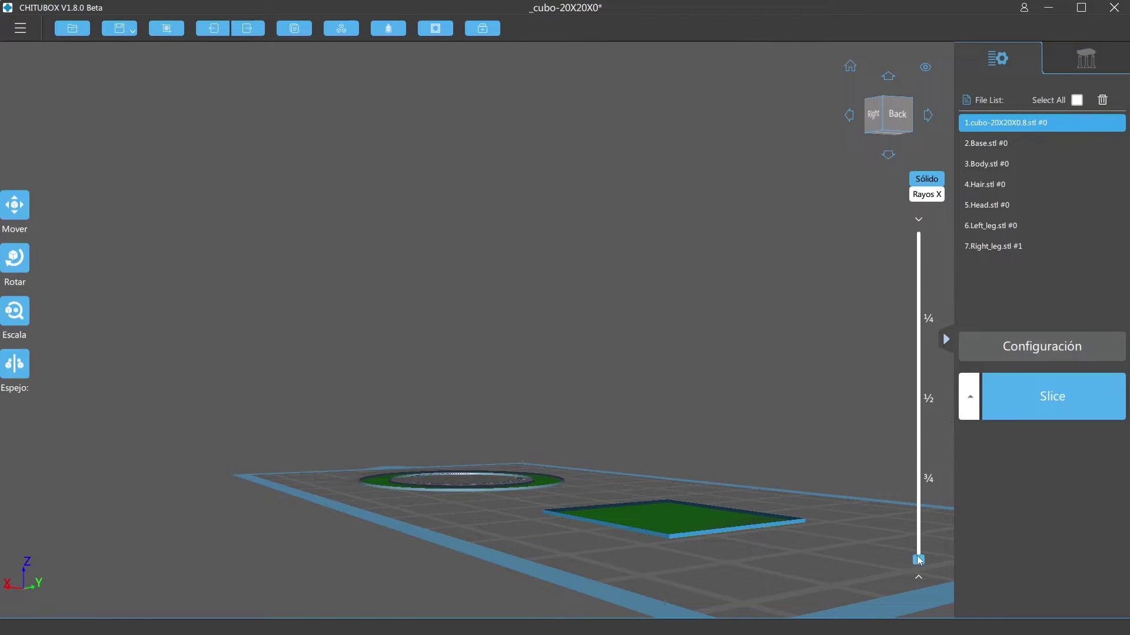
pyautogui.moveTo(921, 546)
pyautogui.moveTo(921, 545); pyautogui.dragTo(919, 235)
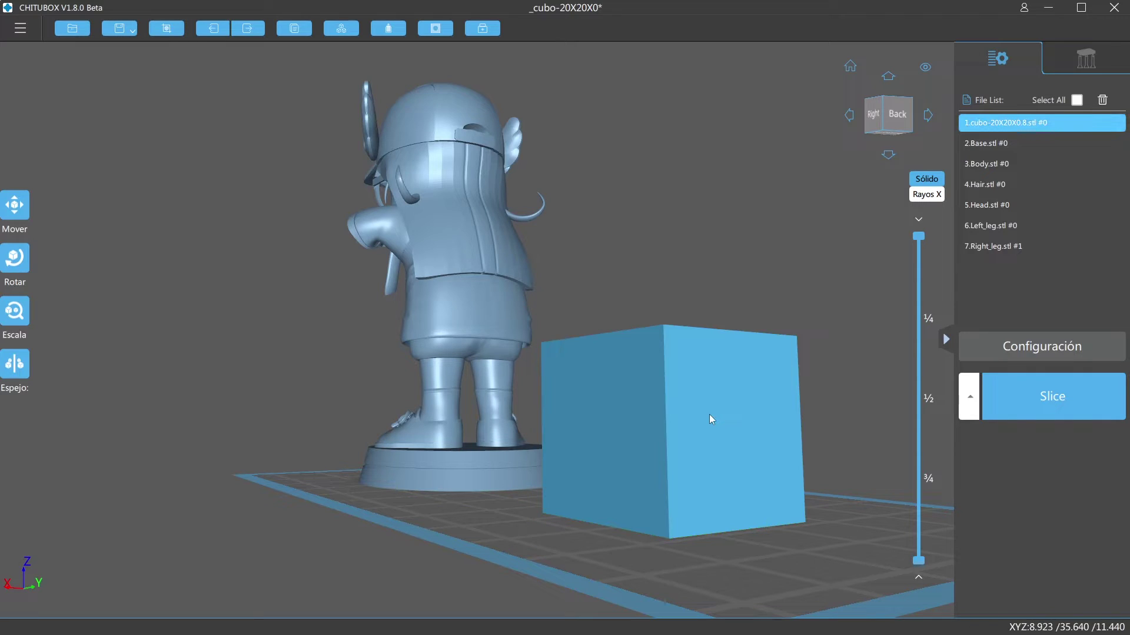
# Move the hollow cube to about X 10.65, Y 31.62 on the build plate
pyautogui.moveTo(786, 273); pyautogui.dragTo(794, 283, button='right')
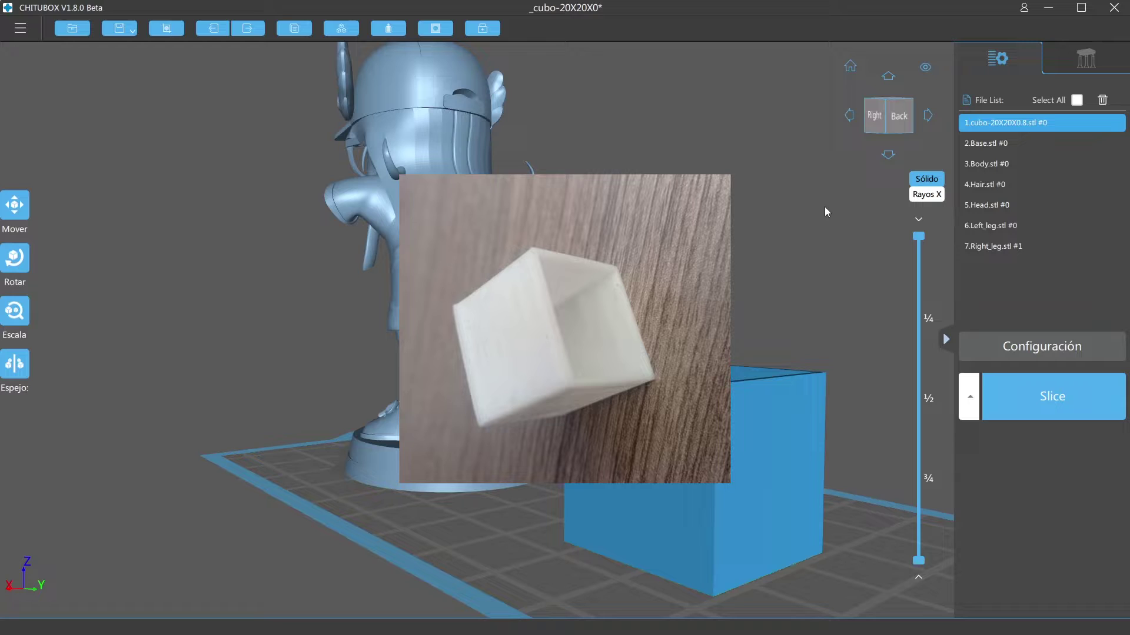
pyautogui.scroll(-1, 824, 207)
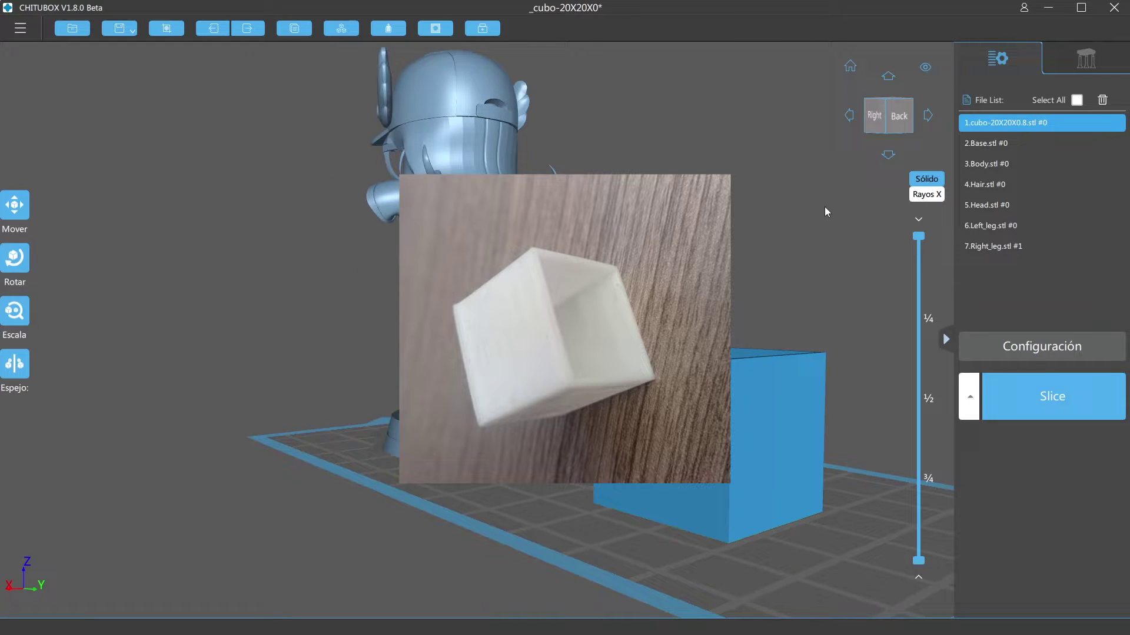
pyautogui.scroll(-2, 824, 206)
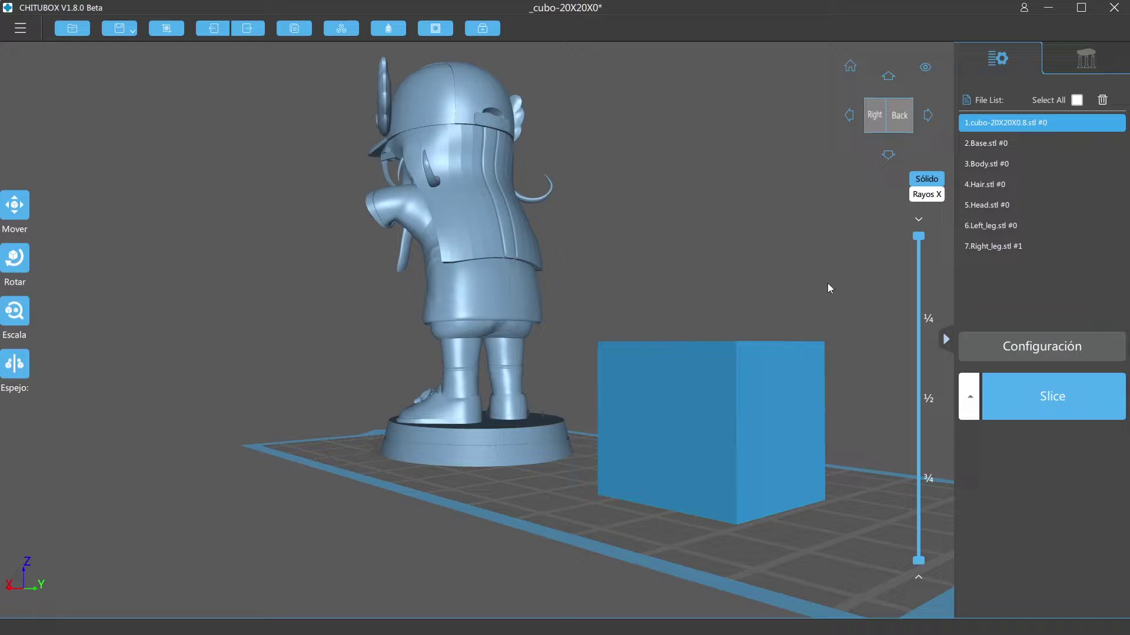
pyautogui.moveTo(772, 451); pyautogui.dragTo(802, 465)
pyautogui.scroll(-3, 803, 465)
pyautogui.moveTo(803, 465); pyautogui.dragTo(824, 496, button='right')
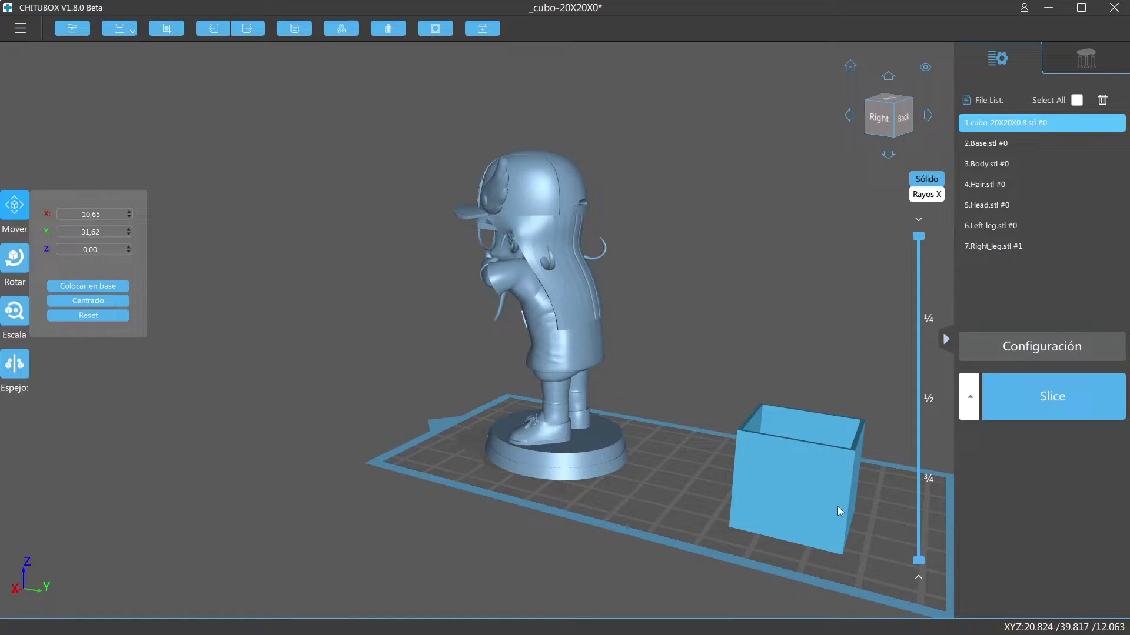
pyautogui.scroll(-1, 842, 365)
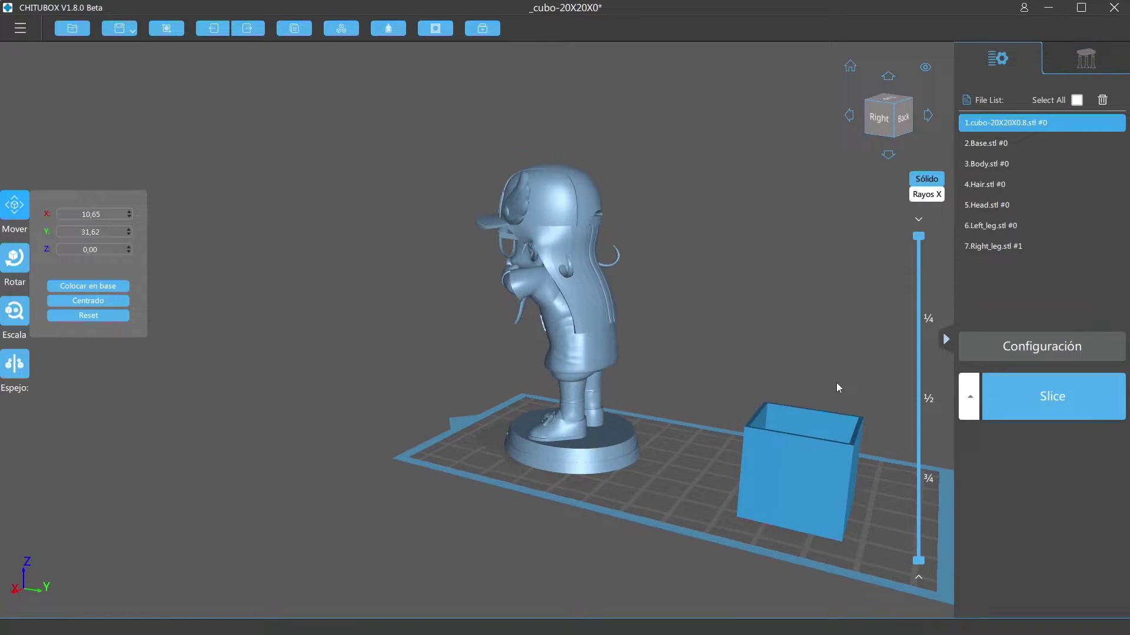
pyautogui.scroll(5, 835, 435)
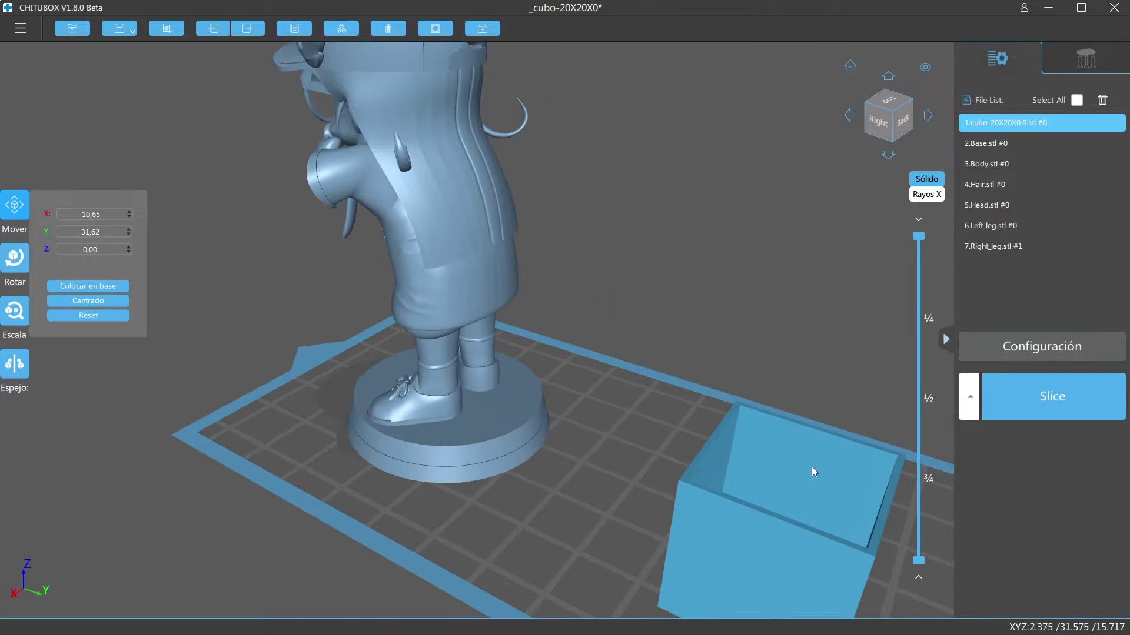
# Check the tolerance compensation values in the advanced print configuration and close it
pyautogui.moveTo(829, 466)
pyautogui.mouseDown(button='right')
pyautogui.moveTo(827, 440)
pyautogui.moveTo(834, 471)
pyautogui.mouseUp(button='right')
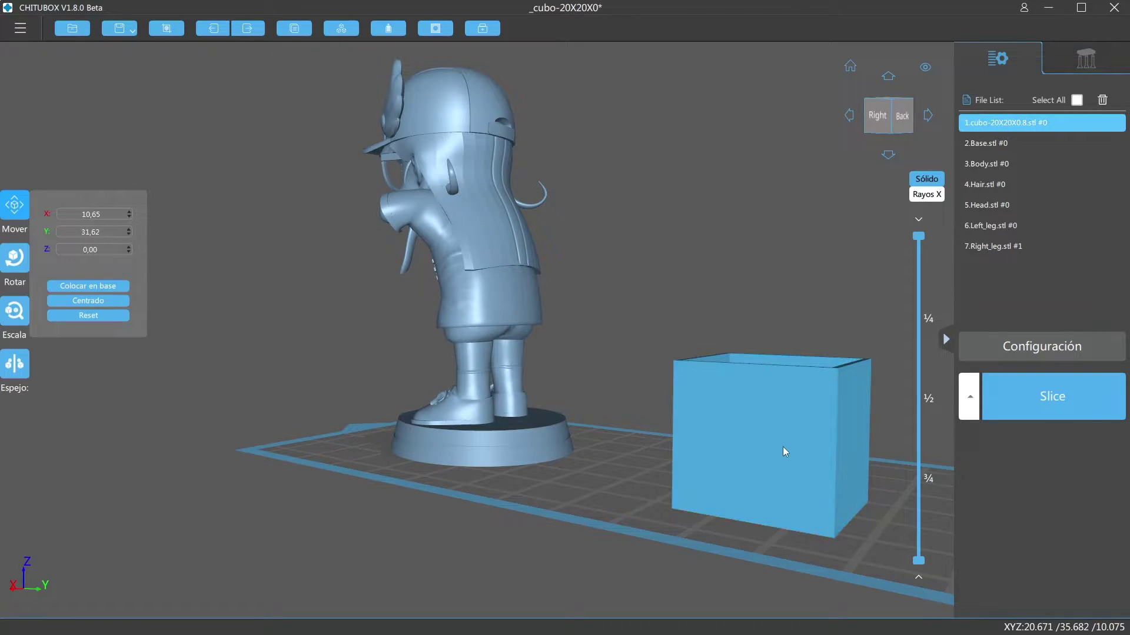
pyautogui.scroll(-2, 783, 451)
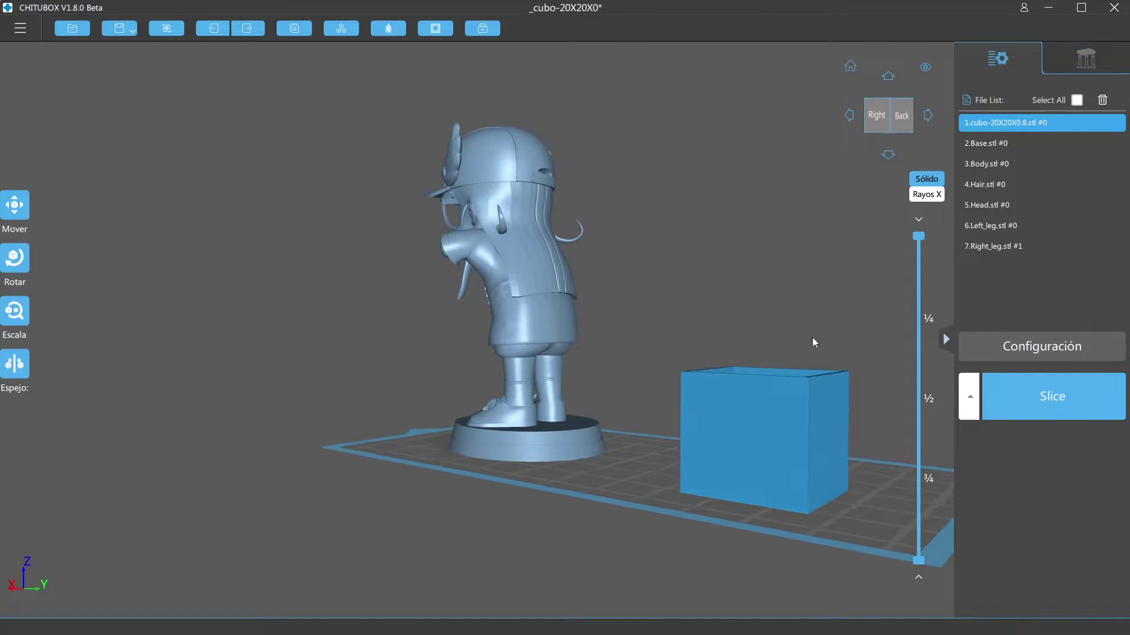
pyautogui.click(1000, 346)
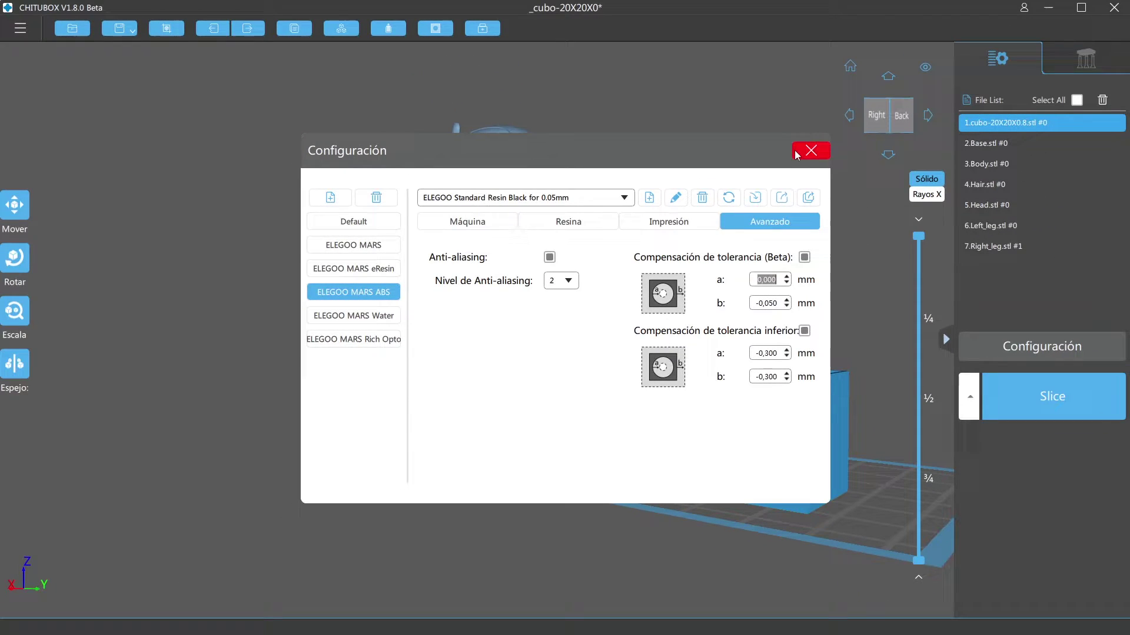
pyautogui.click(814, 151)
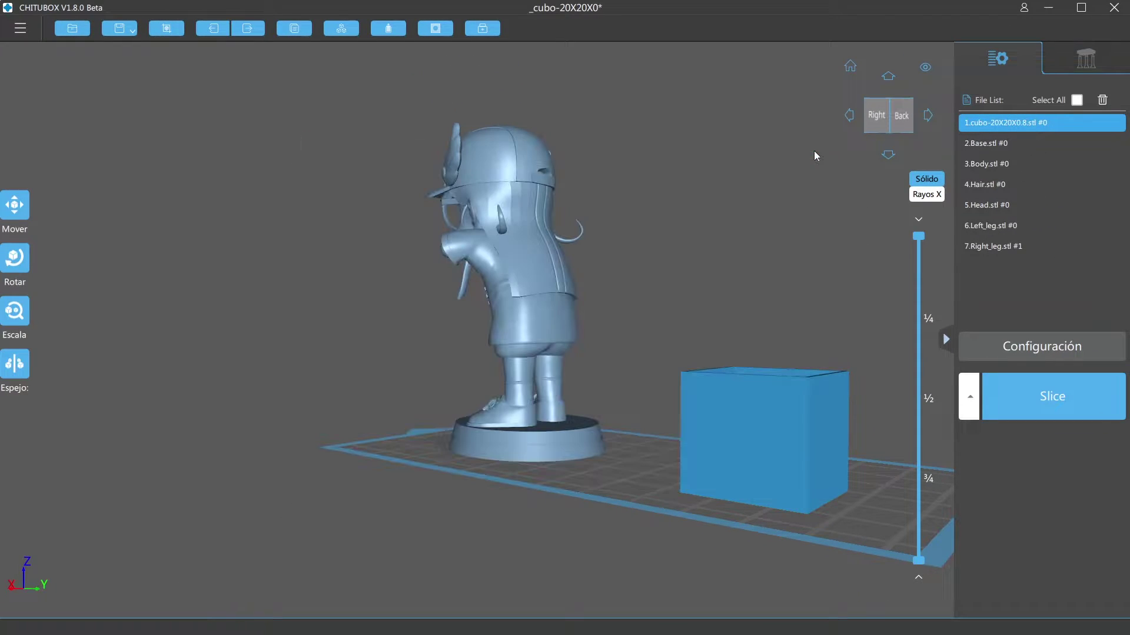
# View the hollow cube from several angles and check its X, Y and Z dimensions in the scale settings
pyautogui.moveTo(800, 410); pyautogui.dragTo(801, 419, button='right')
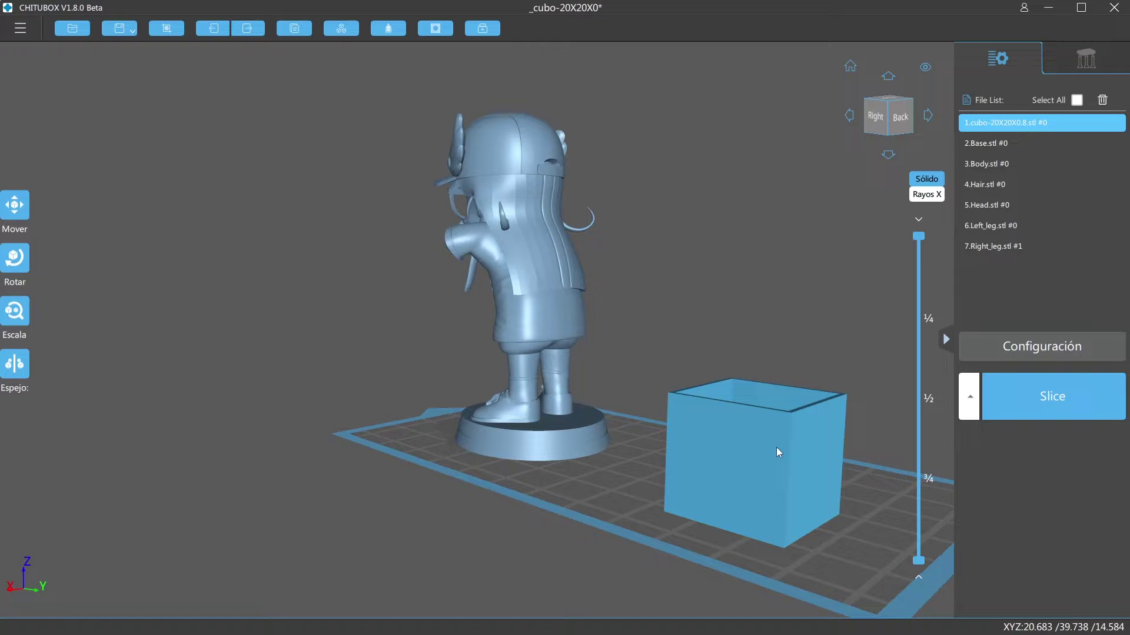
pyautogui.moveTo(796, 314); pyautogui.dragTo(787, 309, button='right')
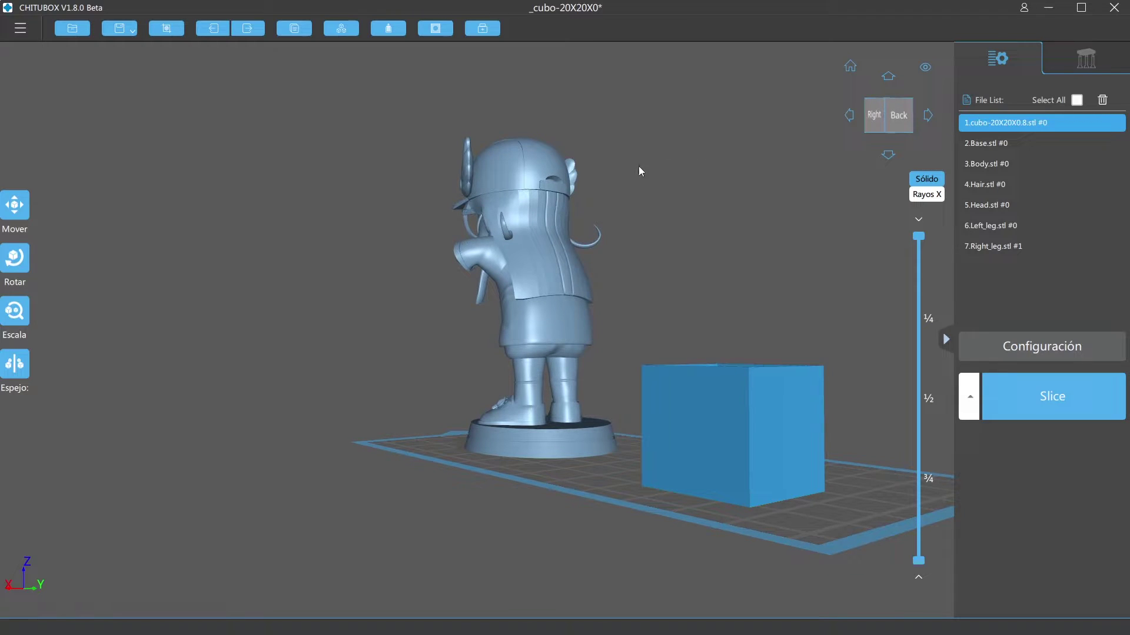
pyautogui.moveTo(657, 201); pyautogui.dragTo(719, 236, button='right')
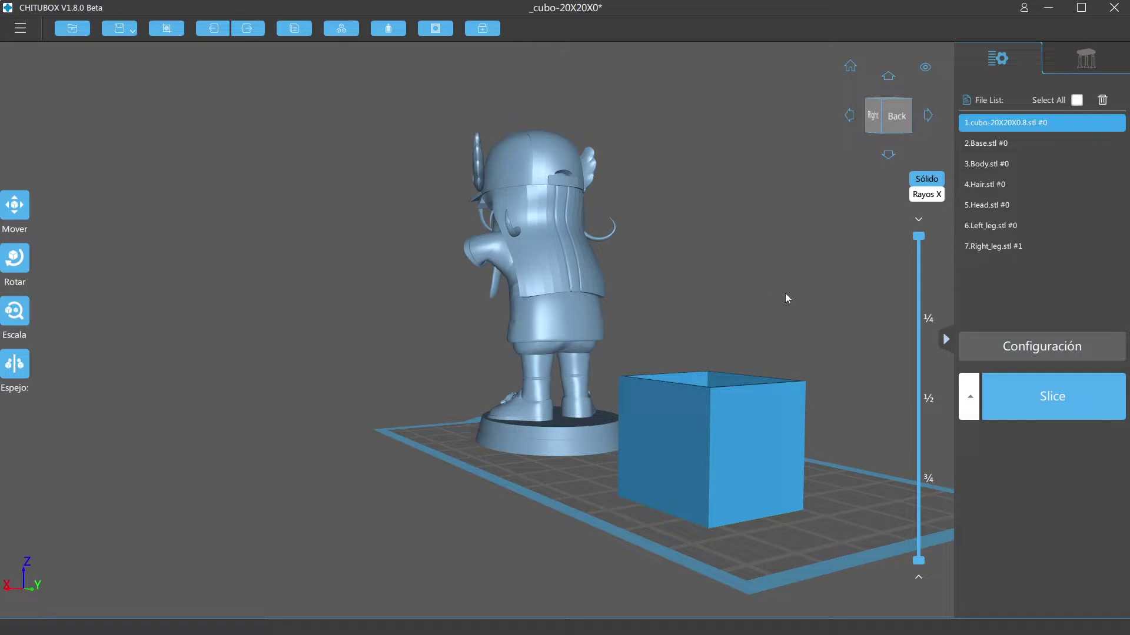
pyautogui.moveTo(785, 293); pyautogui.dragTo(782, 313, button='right')
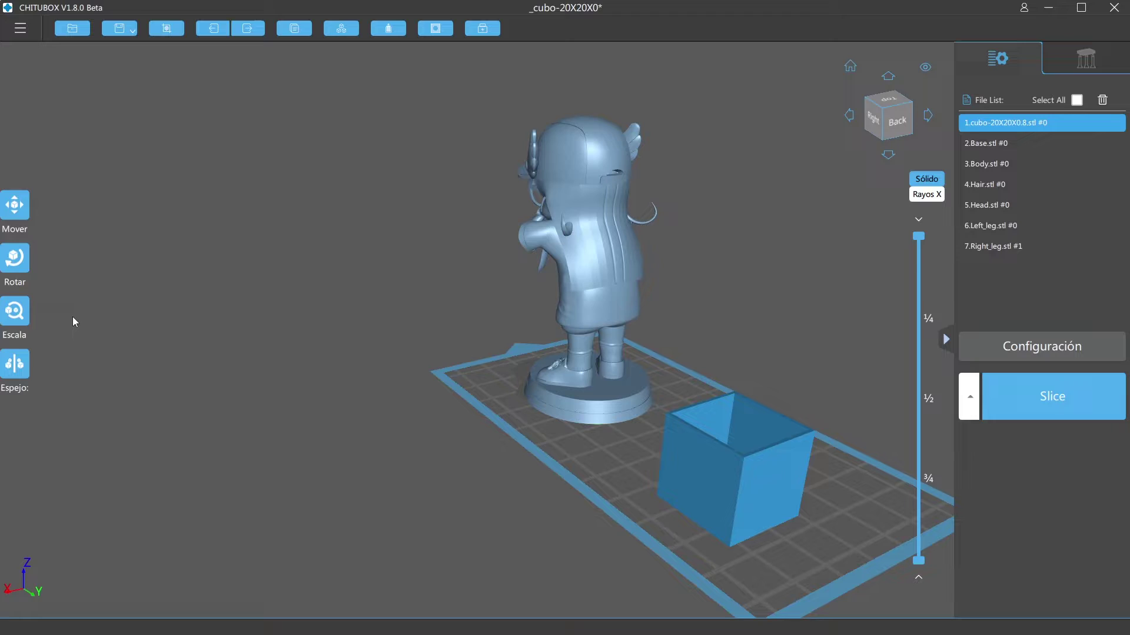
pyautogui.click(22, 316)
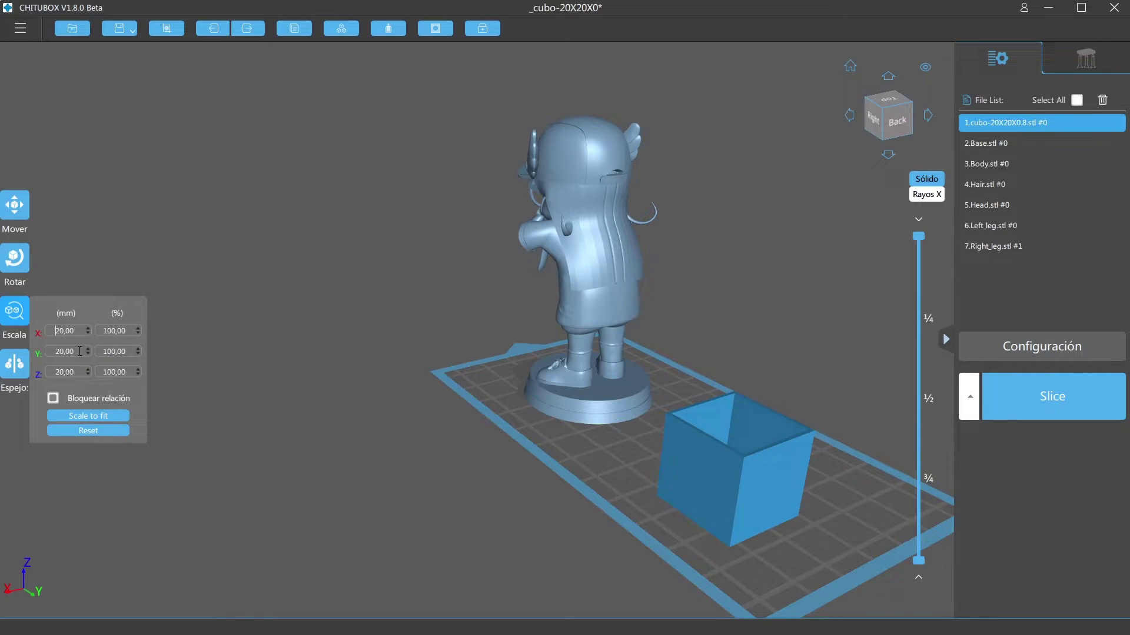
pyautogui.moveTo(55, 350); pyautogui.dragTo(103, 349)
pyautogui.click(213, 348)
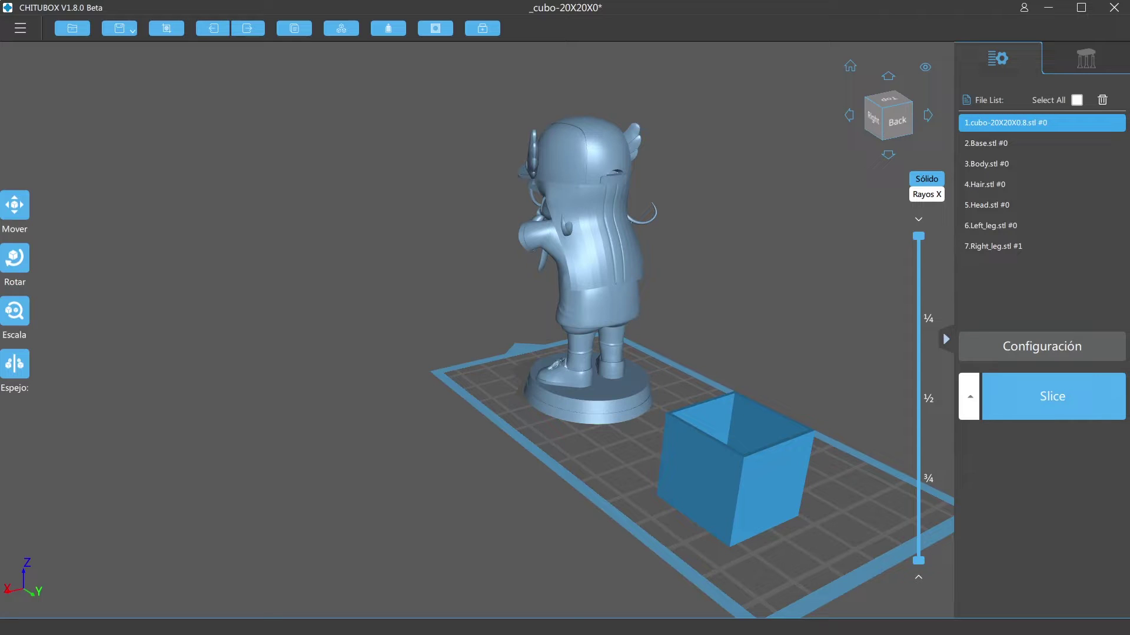
# Examine the outer (b) value of the general tolerance compensation in the configuration, then close it
pyautogui.hotkey('alt', 'Tab')
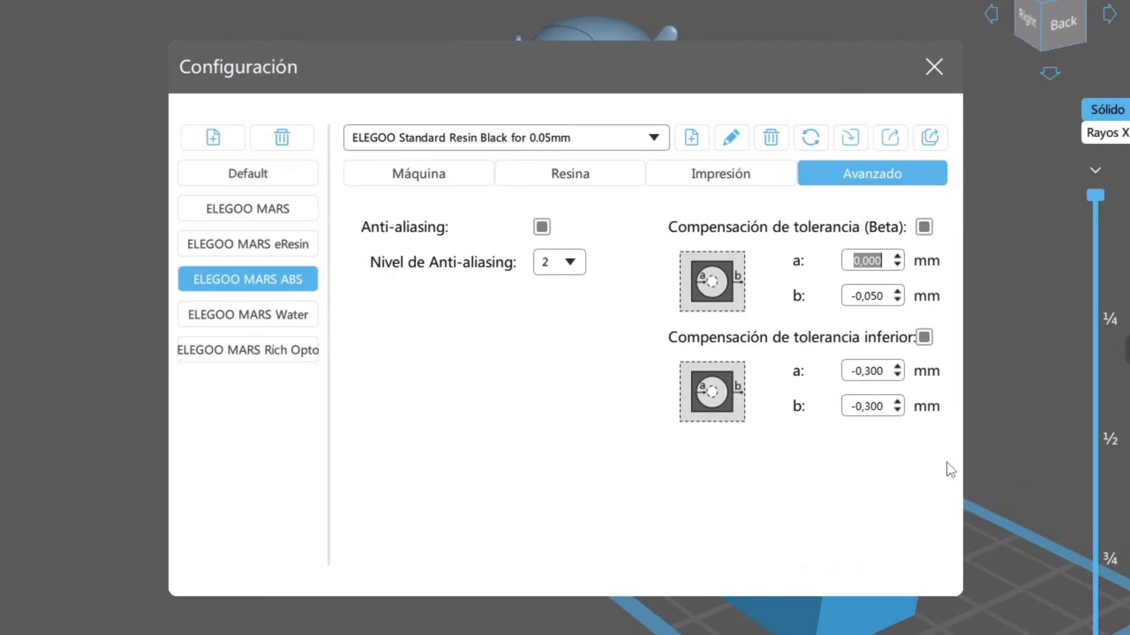
pyautogui.doubleClick(884, 297)
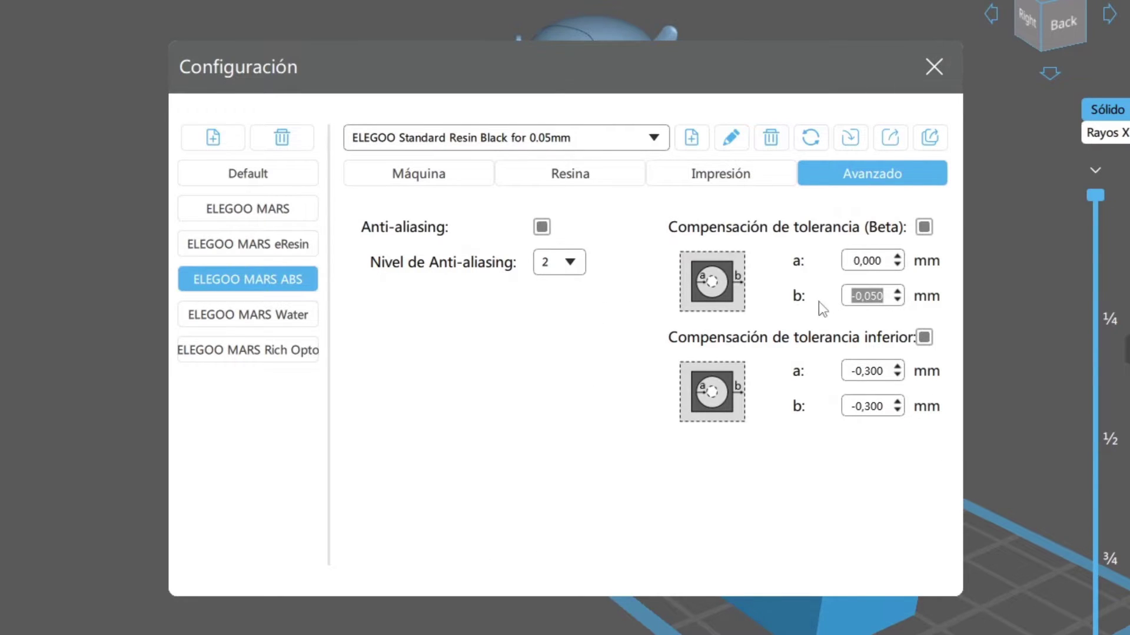
pyautogui.click(859, 297)
pyautogui.moveTo(853, 300); pyautogui.dragTo(860, 299)
pyautogui.click(886, 295)
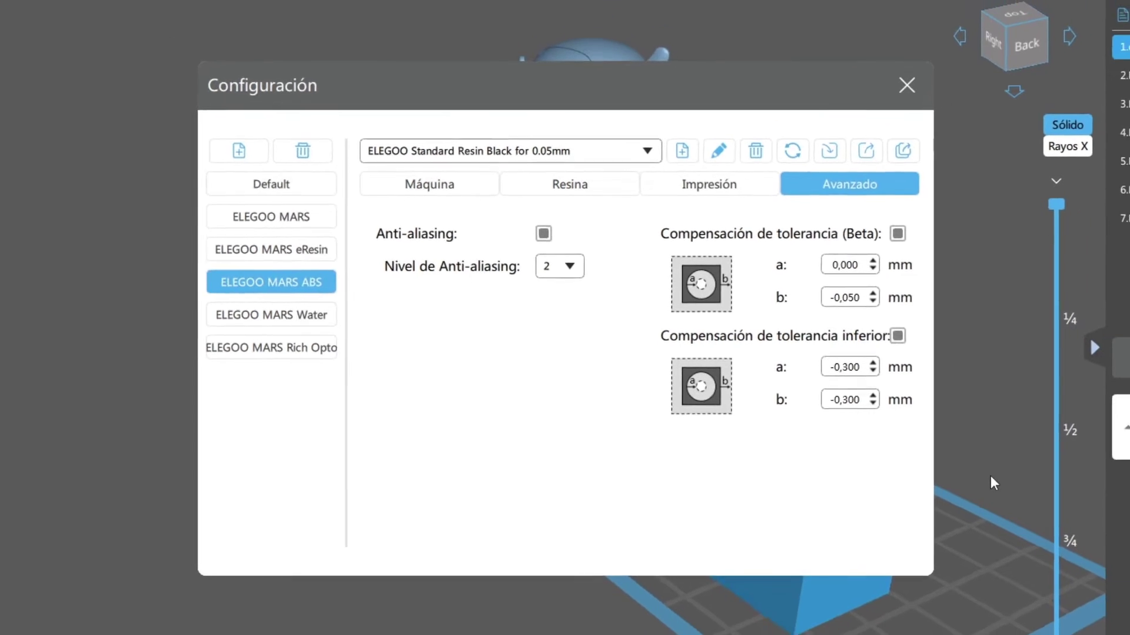
pyautogui.click(853, 121)
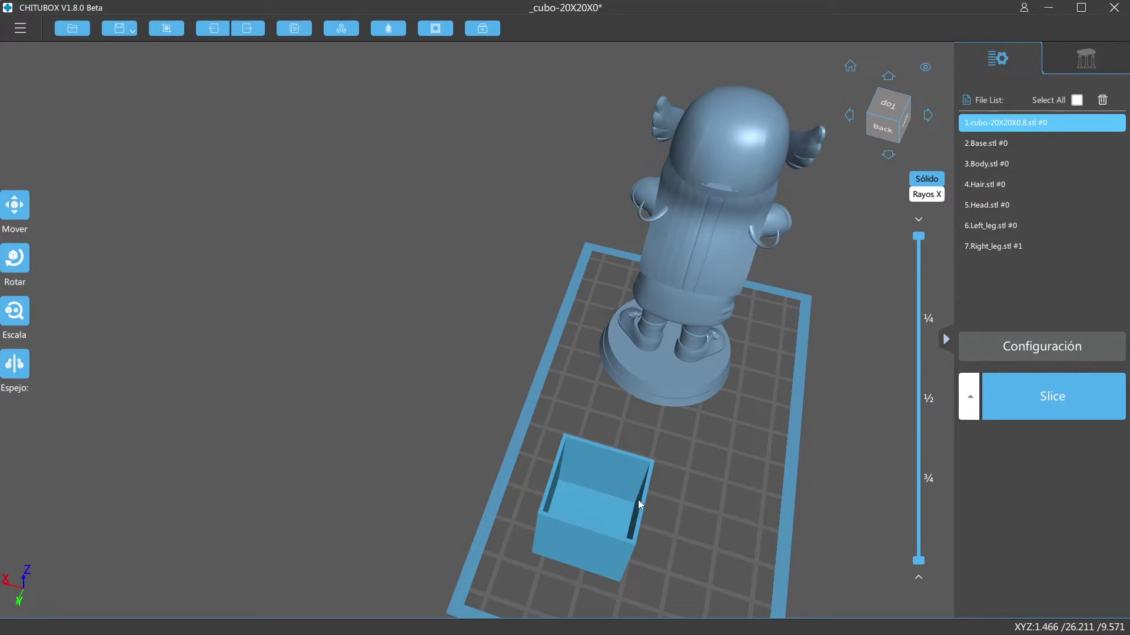
# View the cube's inner walls from above and check the inner (a) value of the general tolerance compensation
pyautogui.moveTo(639, 500); pyautogui.dragTo(653, 497, button='right')
pyautogui.scroll(4, 653, 496)
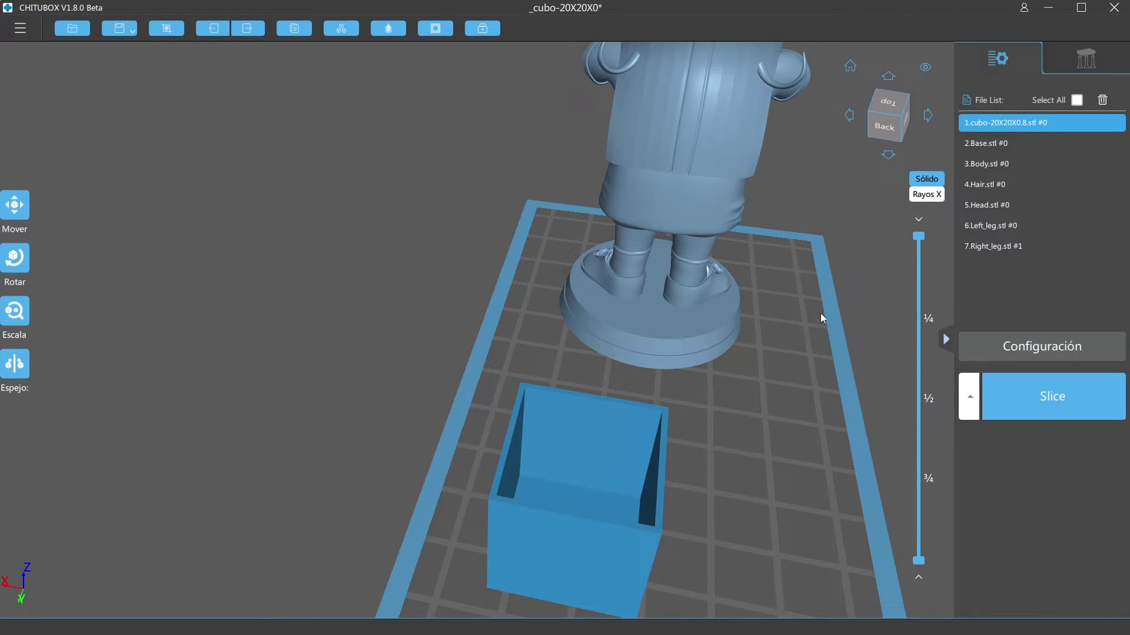
pyautogui.click(1053, 353)
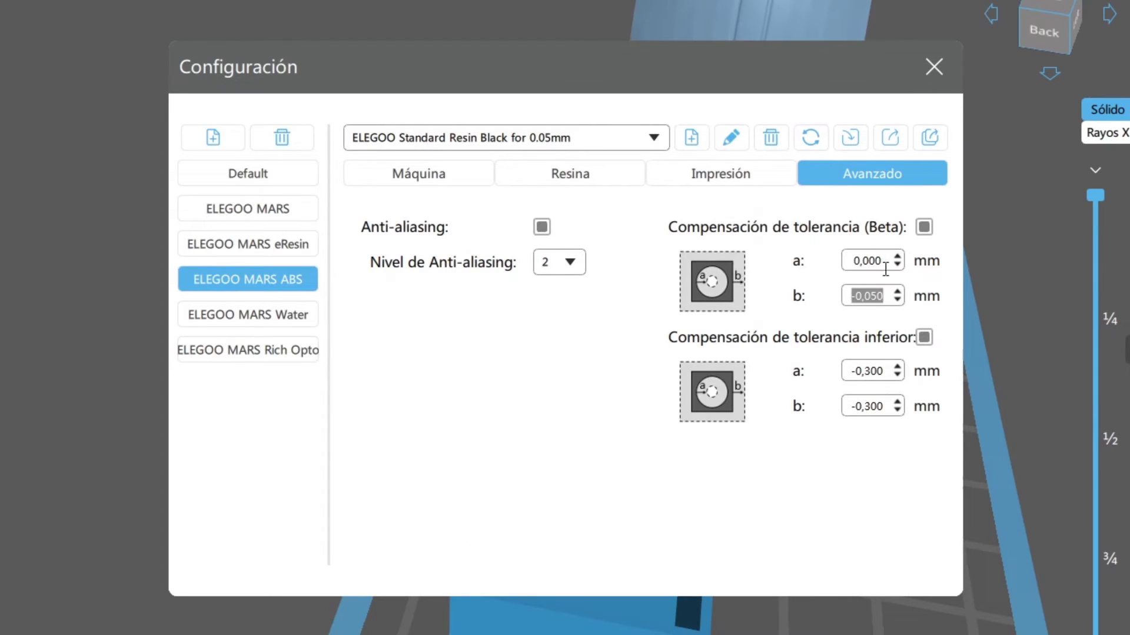
pyautogui.moveTo(853, 260); pyautogui.dragTo(885, 261)
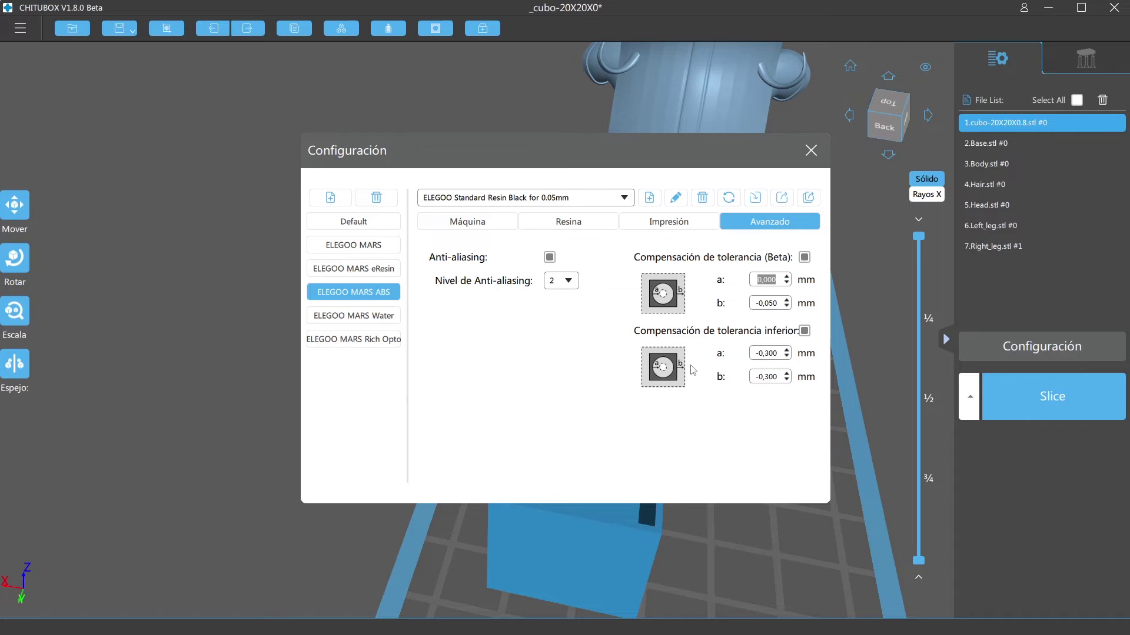
pyautogui.click(581, 346)
pyautogui.click(811, 150)
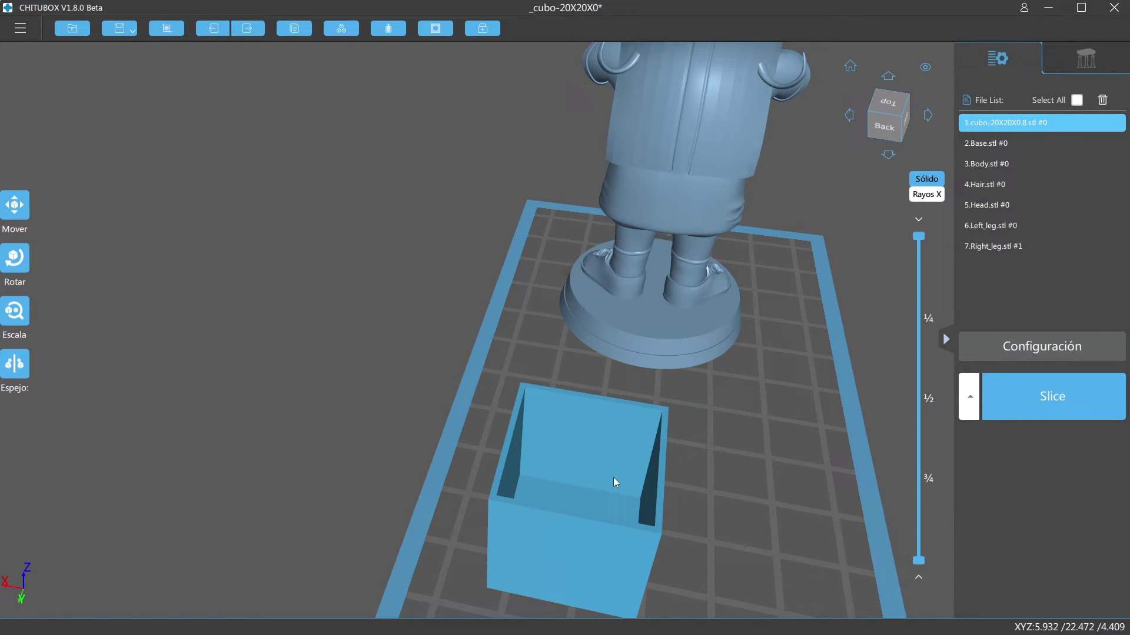
# View the cube from behind and examine both the a and b values of the bottom tolerance compensation
pyautogui.scroll(-3, 598, 453)
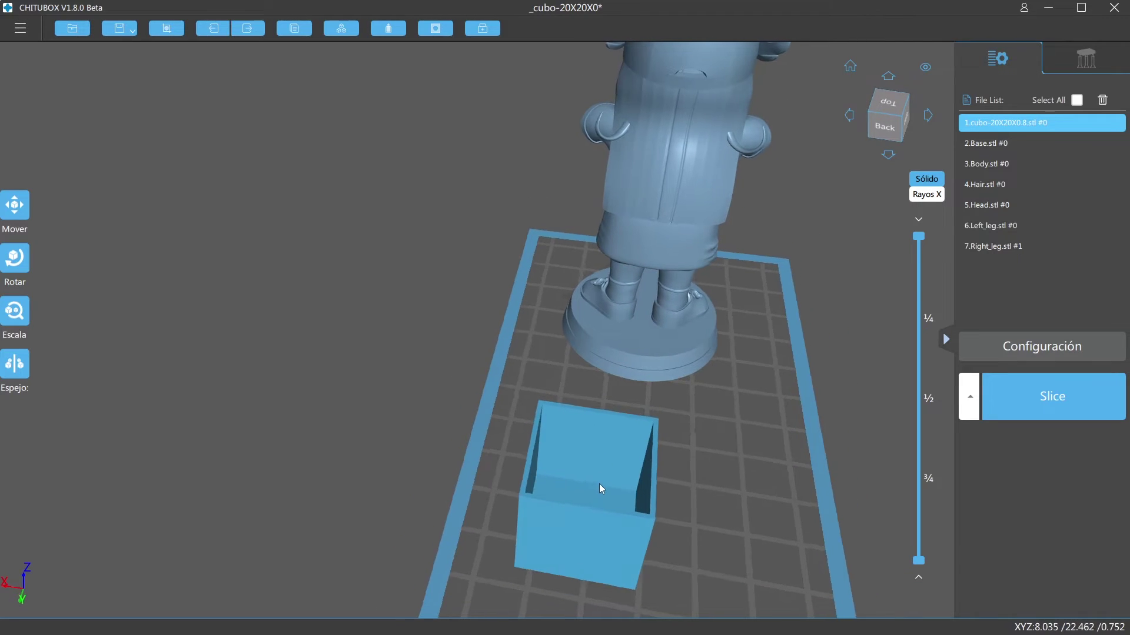
pyautogui.moveTo(600, 484); pyautogui.dragTo(669, 497, button='right')
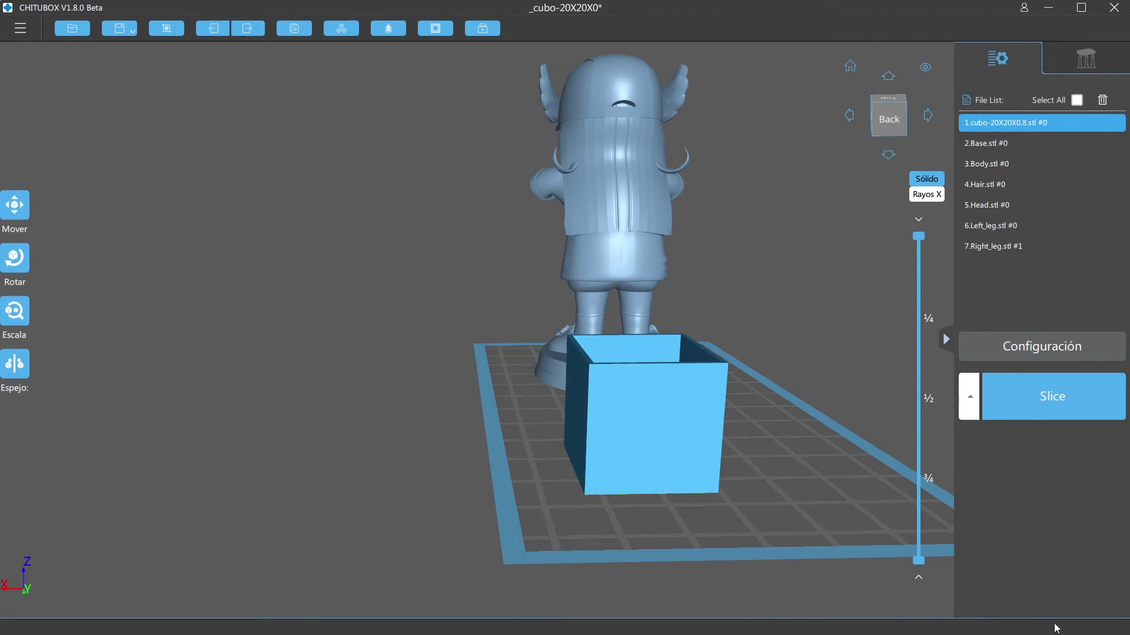
pyautogui.click(1071, 347)
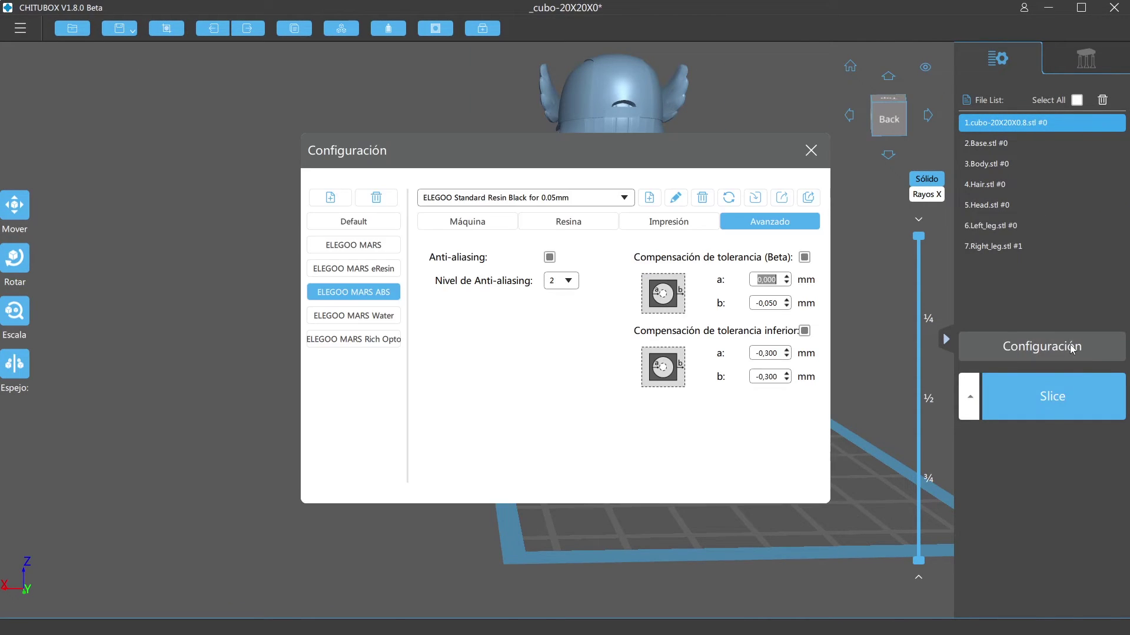
pyautogui.doubleClick(881, 404)
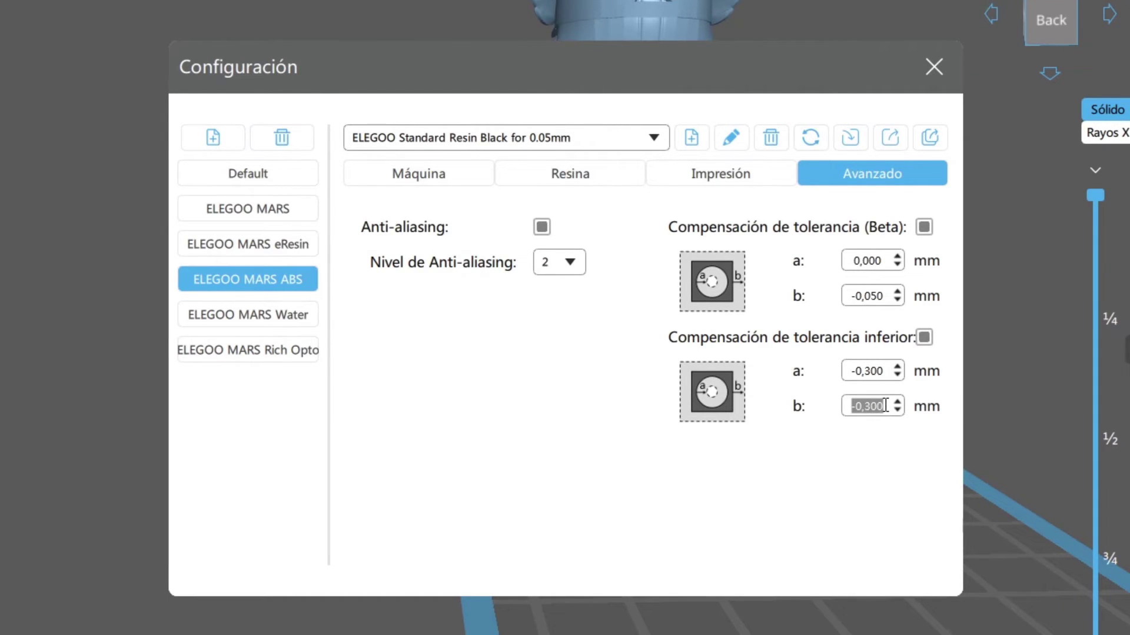
pyautogui.doubleClick(884, 371)
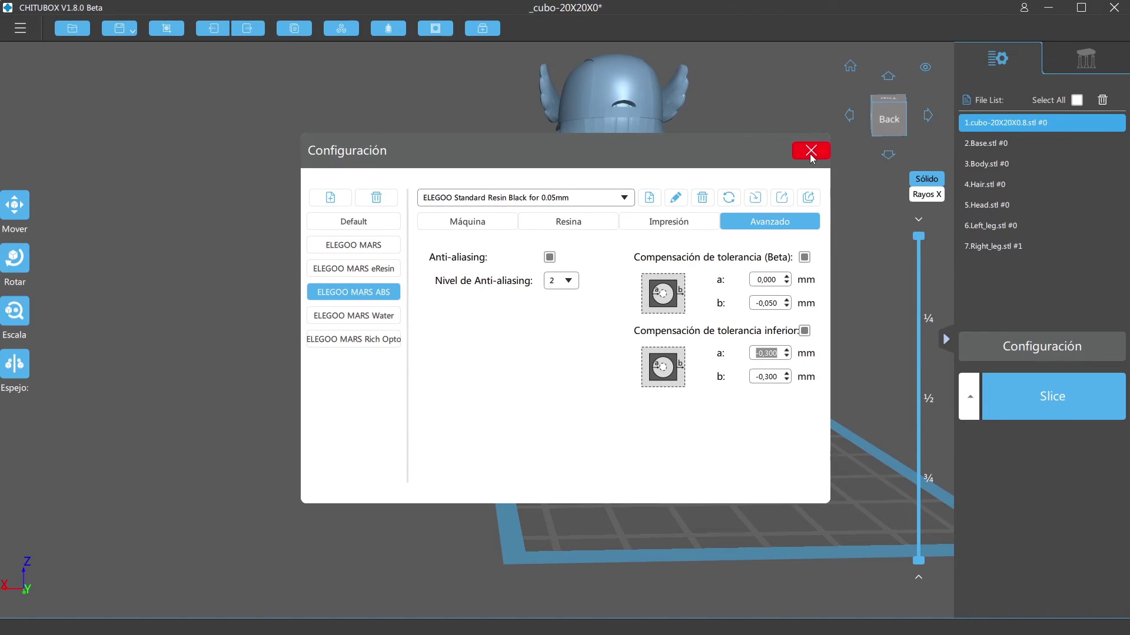
pyautogui.click(810, 151)
pyautogui.moveTo(776, 471); pyautogui.dragTo(808, 470)
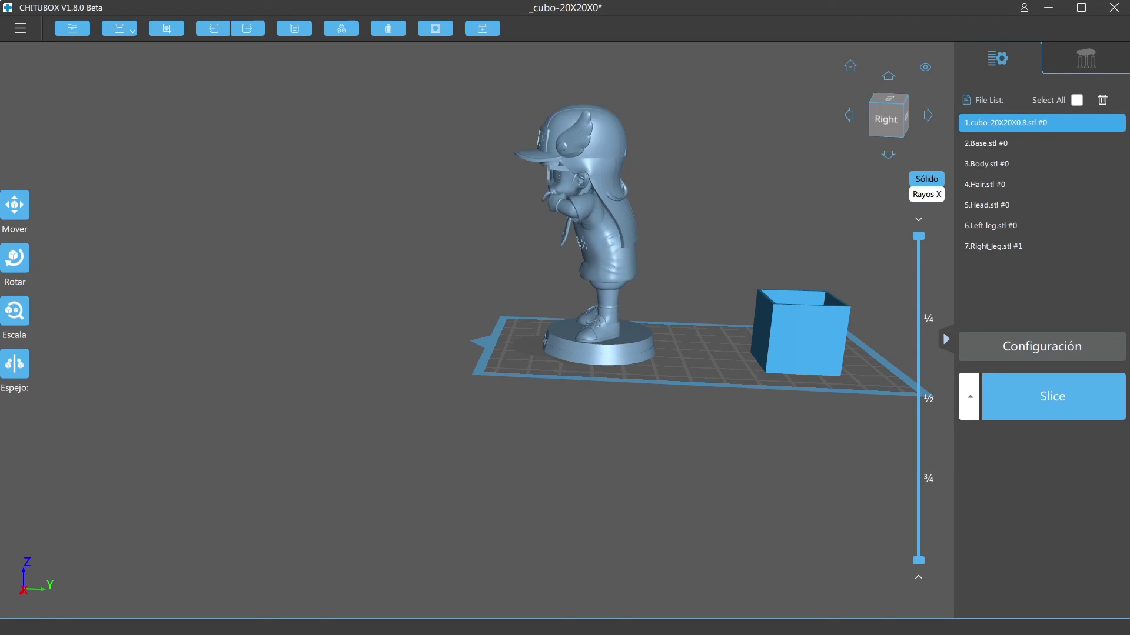
pyautogui.moveTo(683, 500); pyautogui.dragTo(742, 491, button='right')
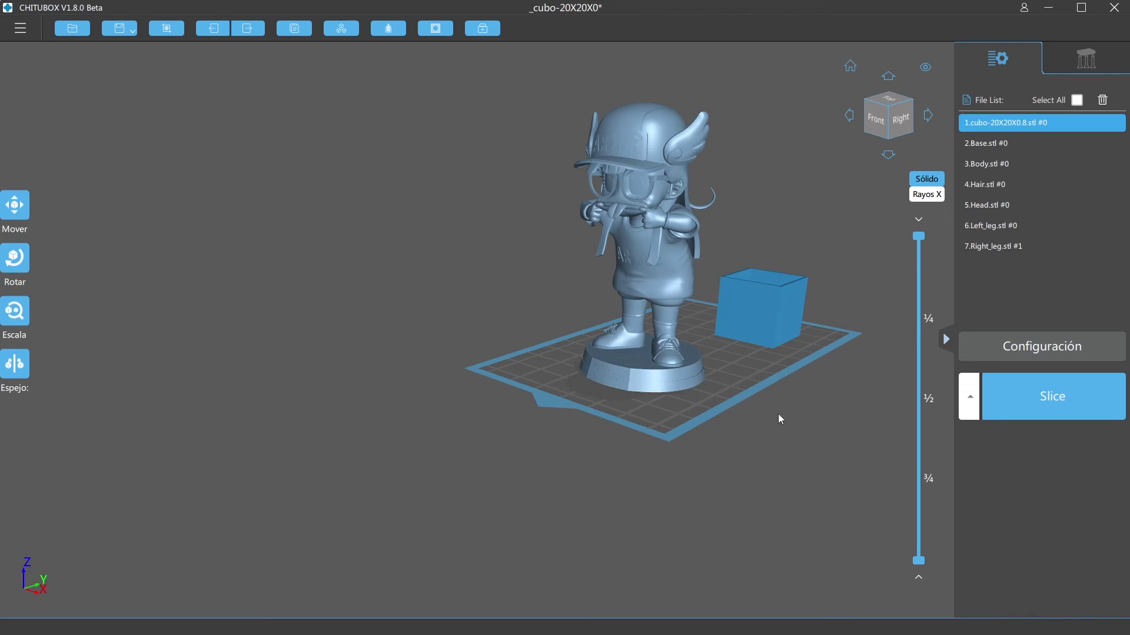
pyautogui.moveTo(778, 414)
pyautogui.mouseDown(button='right')
pyautogui.moveTo(756, 429)
pyautogui.moveTo(757, 417)
pyautogui.mouseUp(button='right')
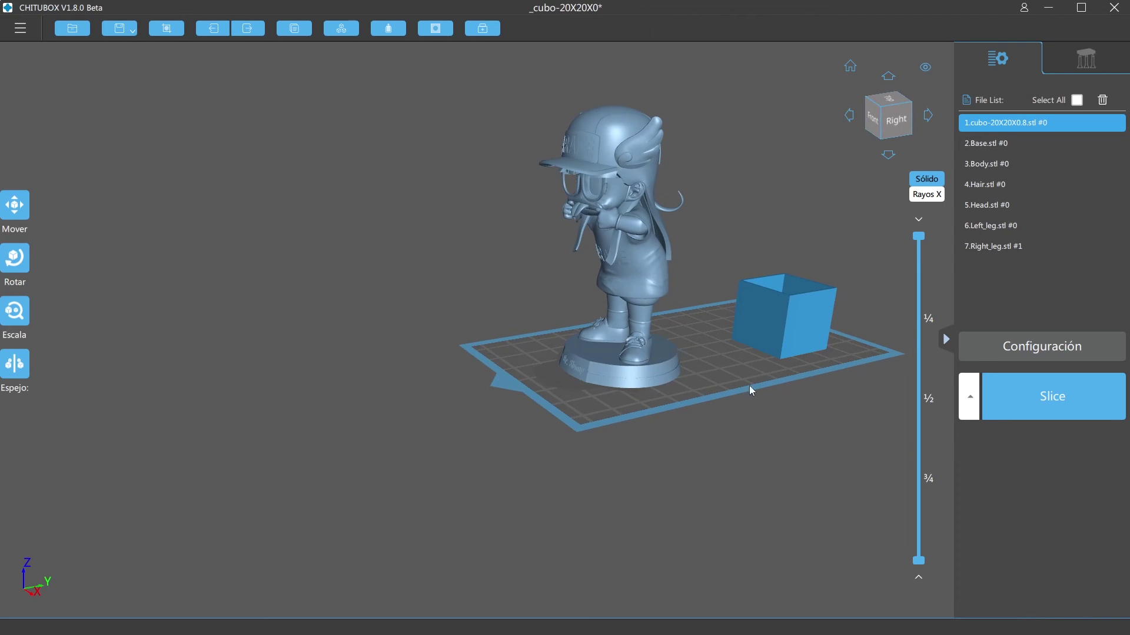
pyautogui.moveTo(713, 250); pyautogui.dragTo(720, 240, button='right')
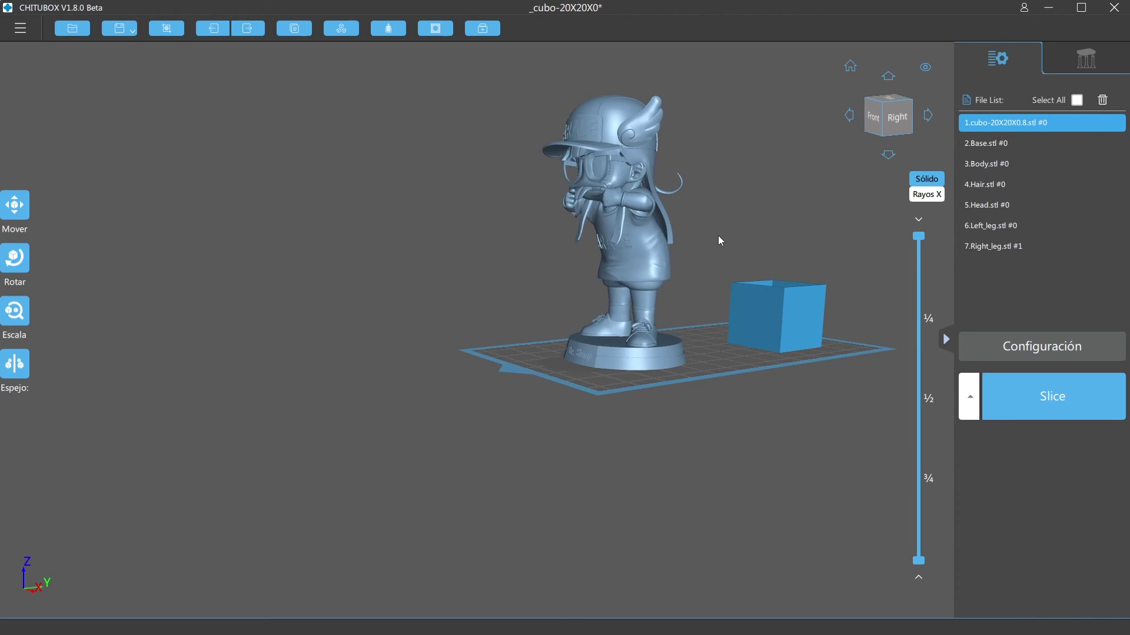